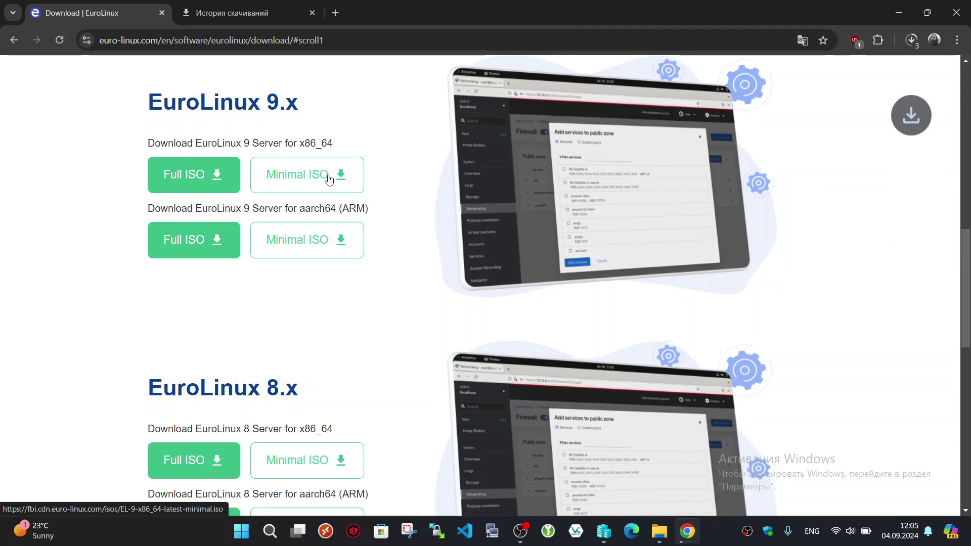
- Download the full EuroLinux 9 Server ISO for x86_64 and check the running downloads in the download history
click(910, 40)
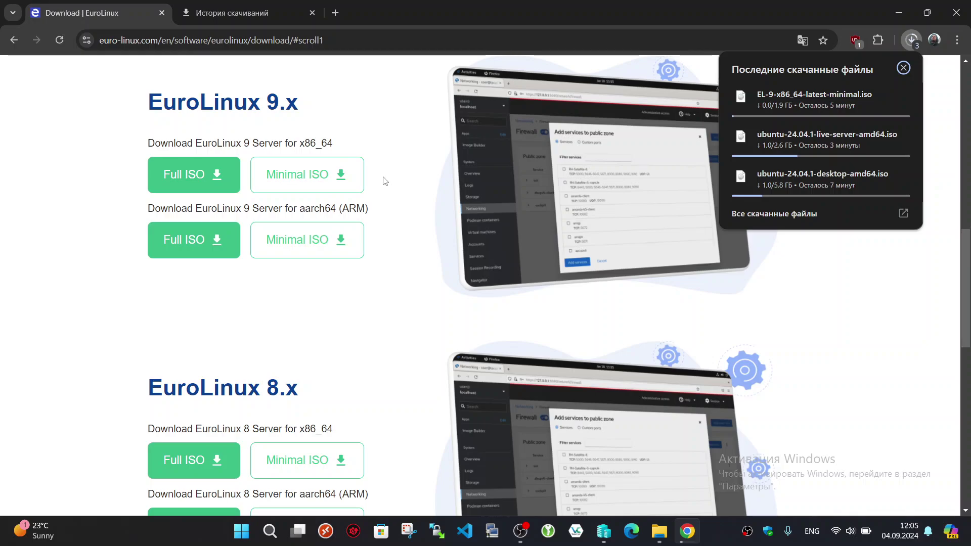
click(193, 174)
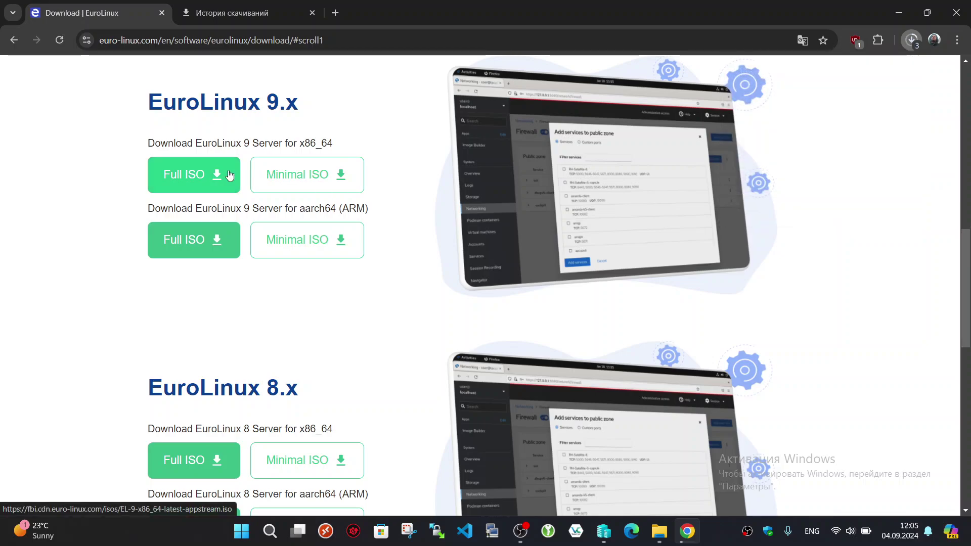
click(238, 4)
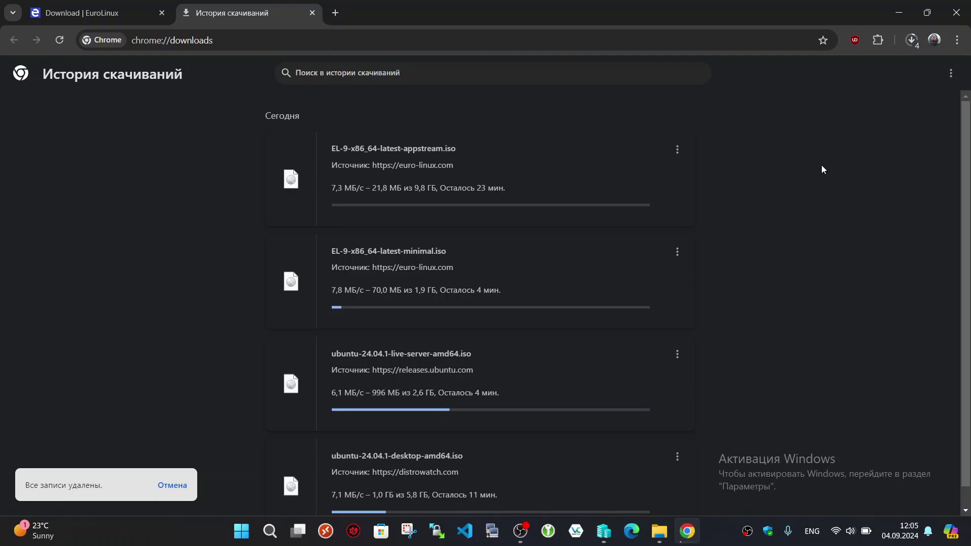
scroll(776, 329, down, 1)
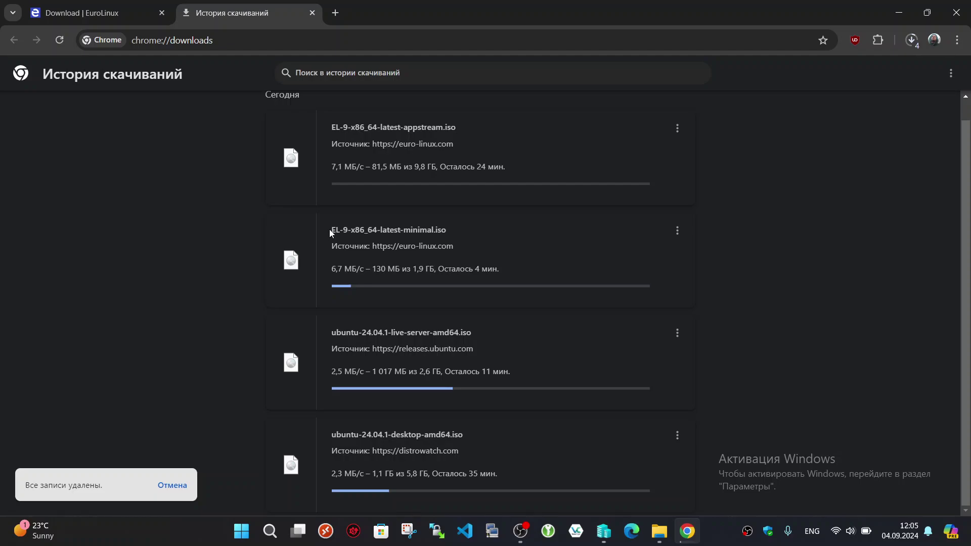
- Switch to Hyper-V Manager and begin a new virtual machine on the HYPERV server, naming it EL-9
drag(329, 229, 347, 230)
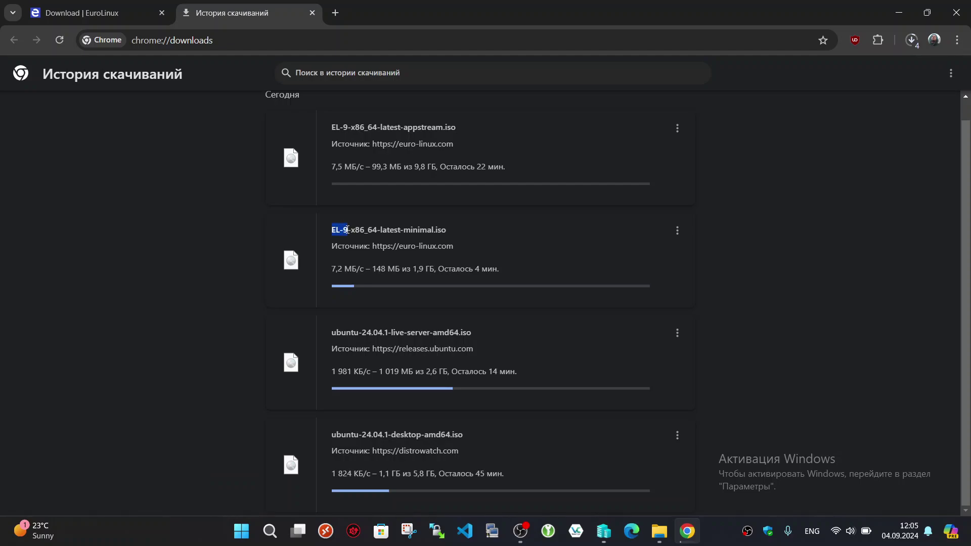
click(604, 531)
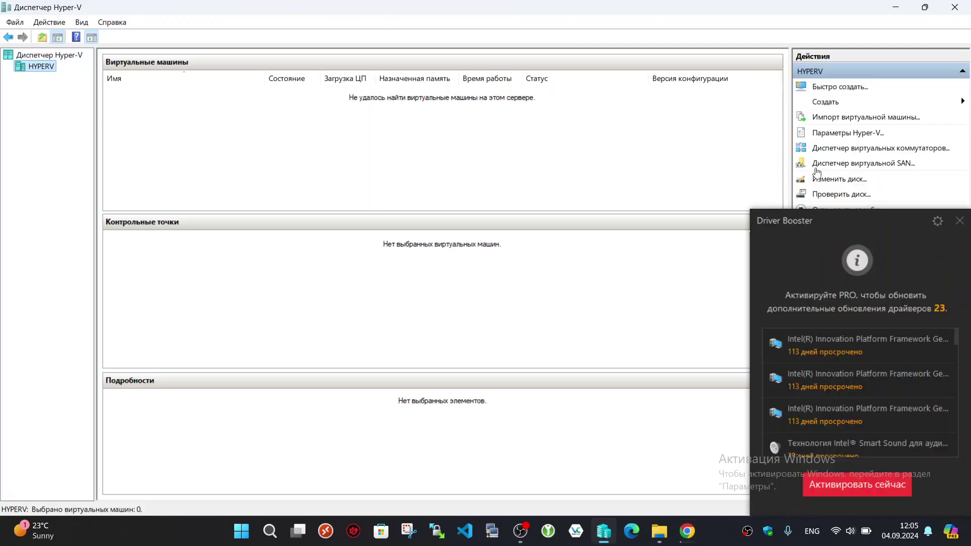
click(959, 221)
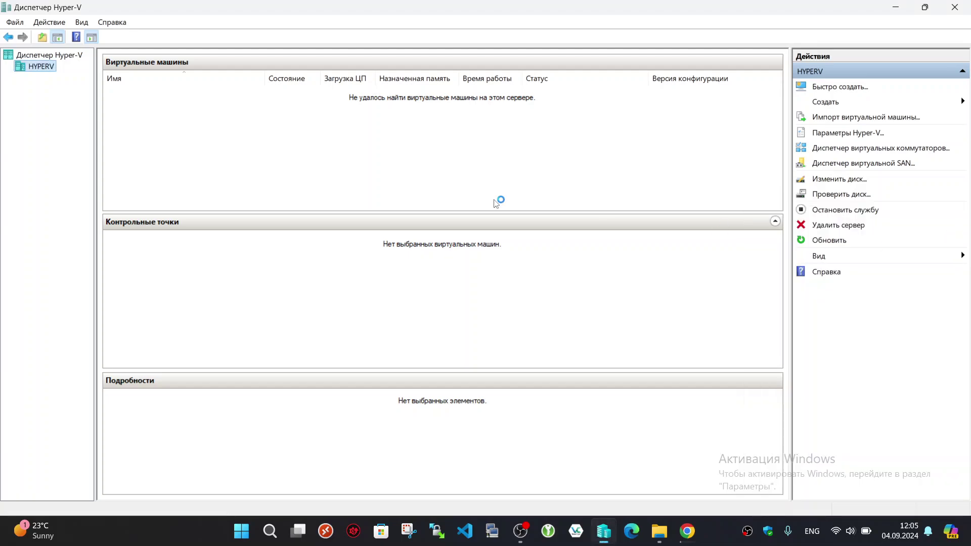
right_click(44, 69)
mouse_move(112, 88)
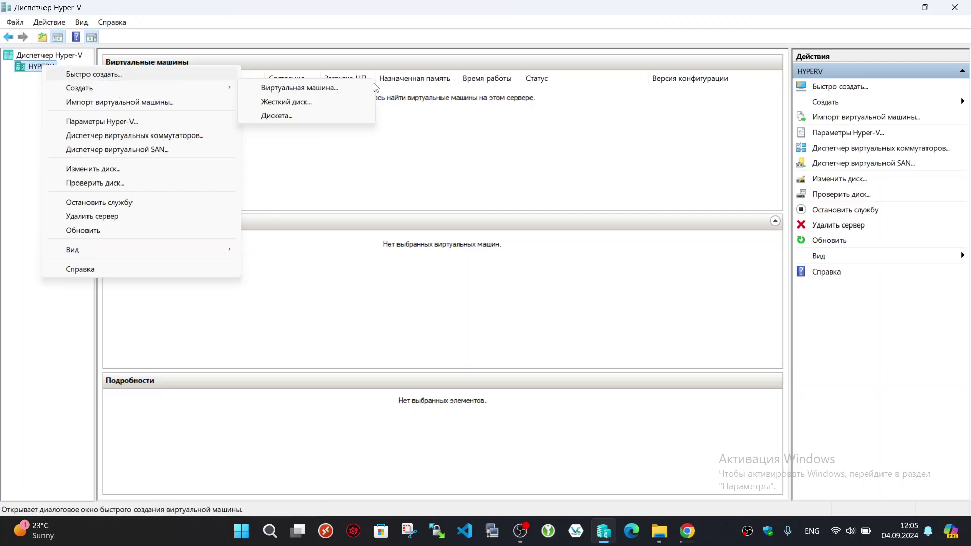
click(280, 86)
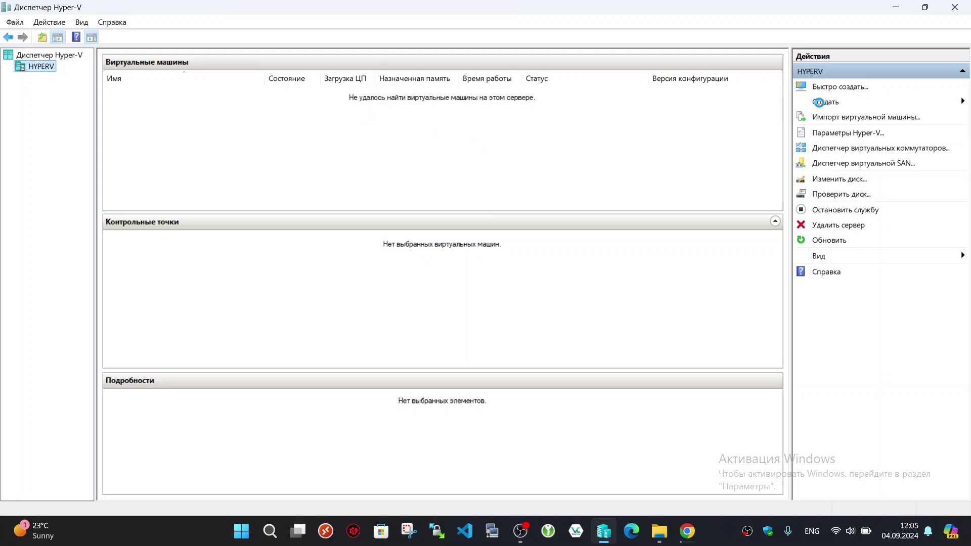
text(EL-9)
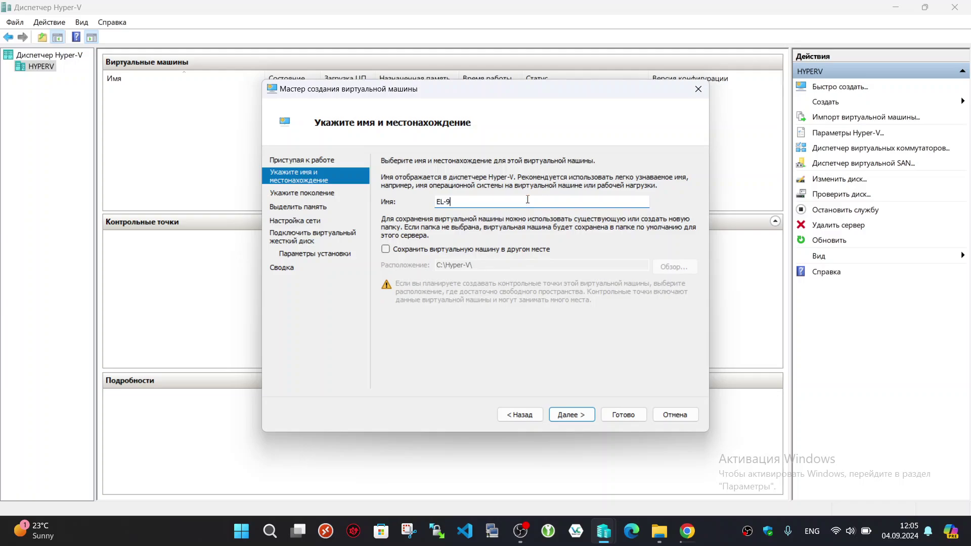
click(580, 414)
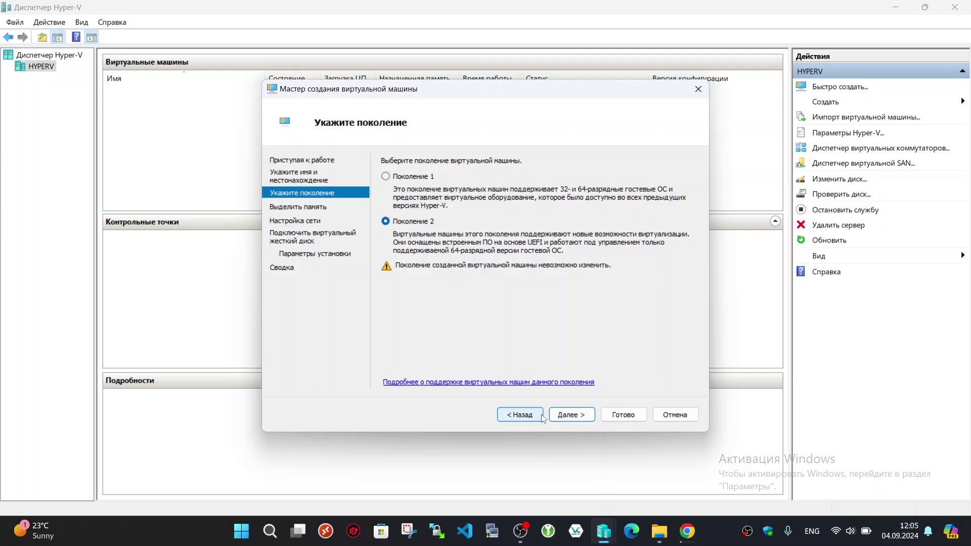
- Keep Generation 2 and 4096 MB of startup memory, and connect the new machine's network adapter to WANvSwitch
click(572, 414)
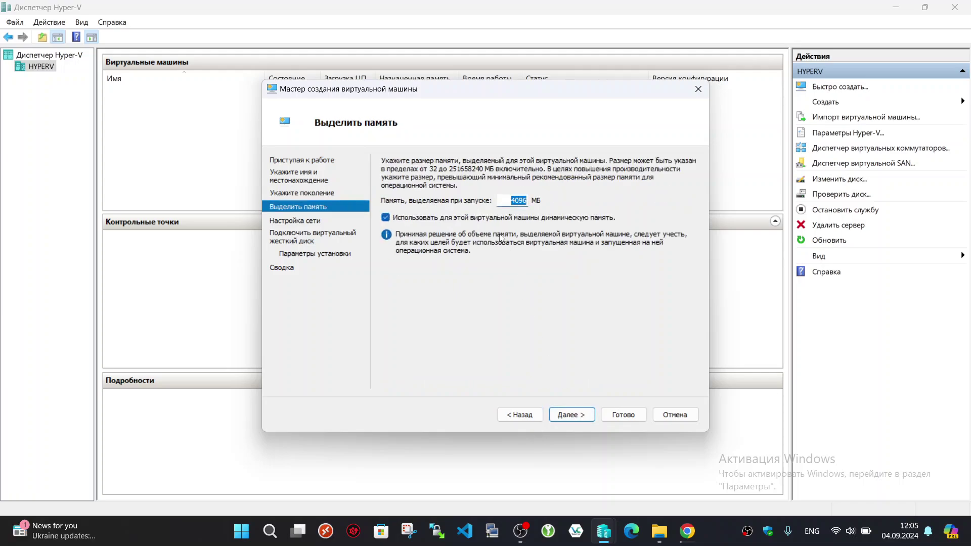
click(499, 223)
click(569, 414)
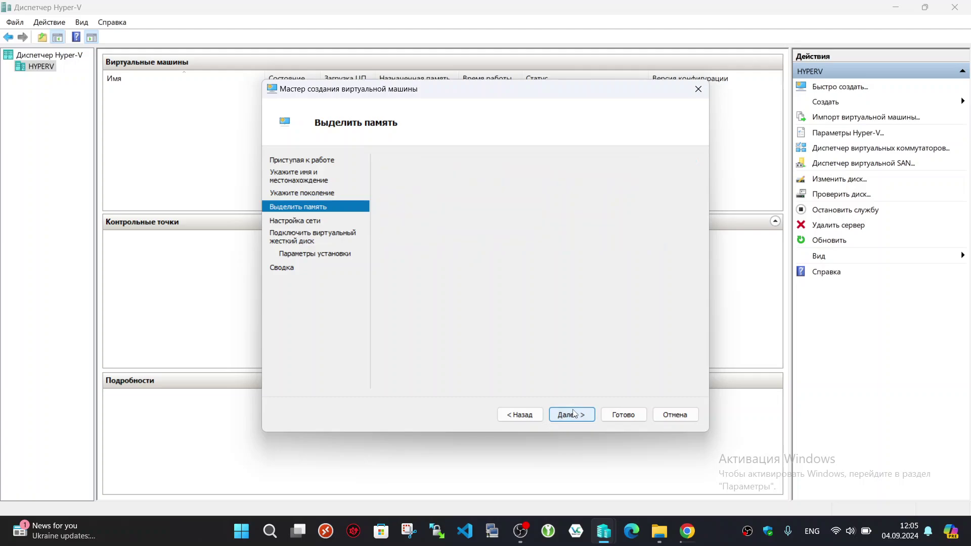
click(498, 186)
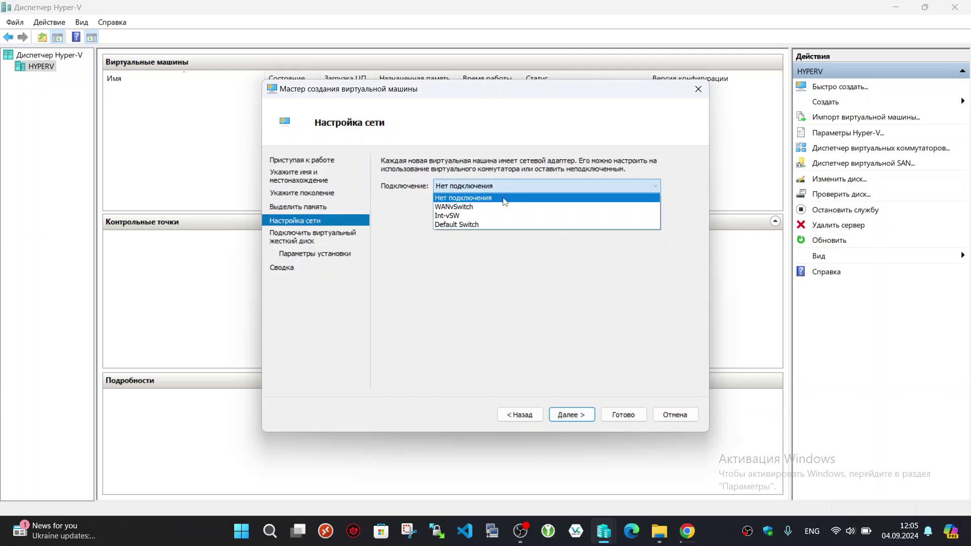
click(507, 209)
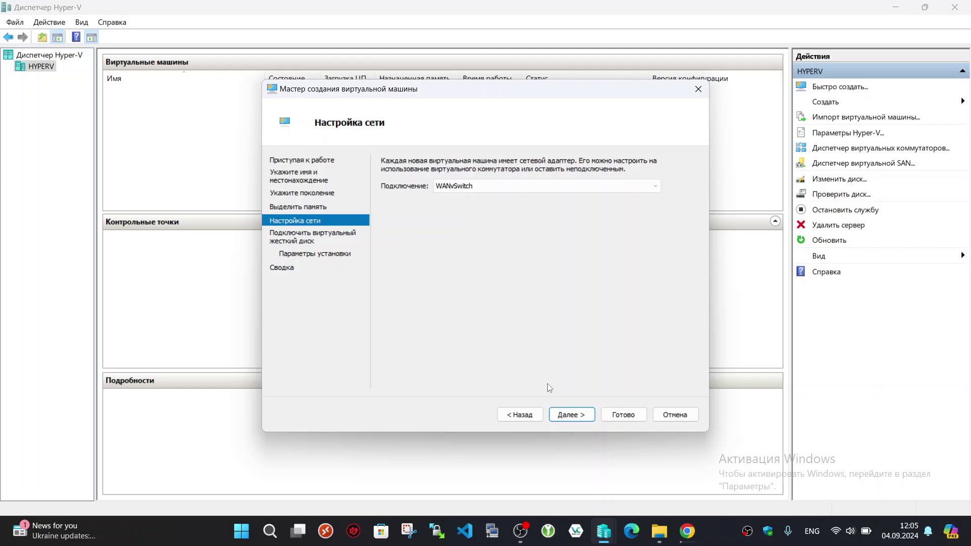
click(568, 414)
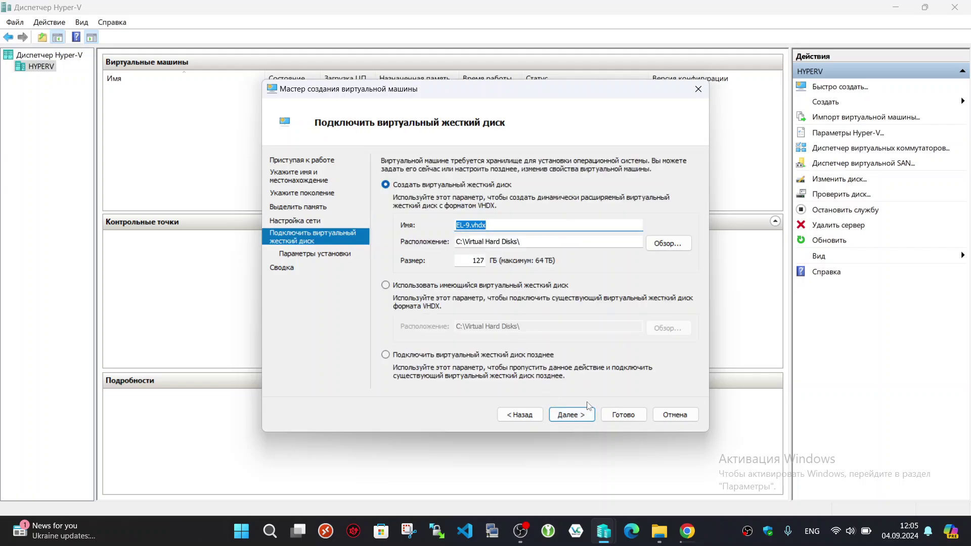
- Accept the new 127 GB virtual disk EL-9.vhdx, leave the operating system installation for later, and finish creating the machine
click(585, 419)
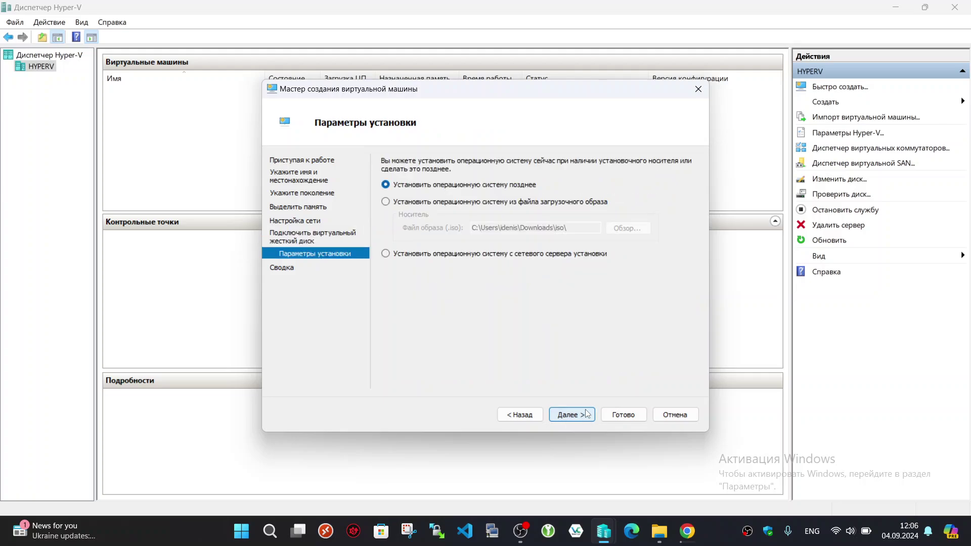
click(587, 414)
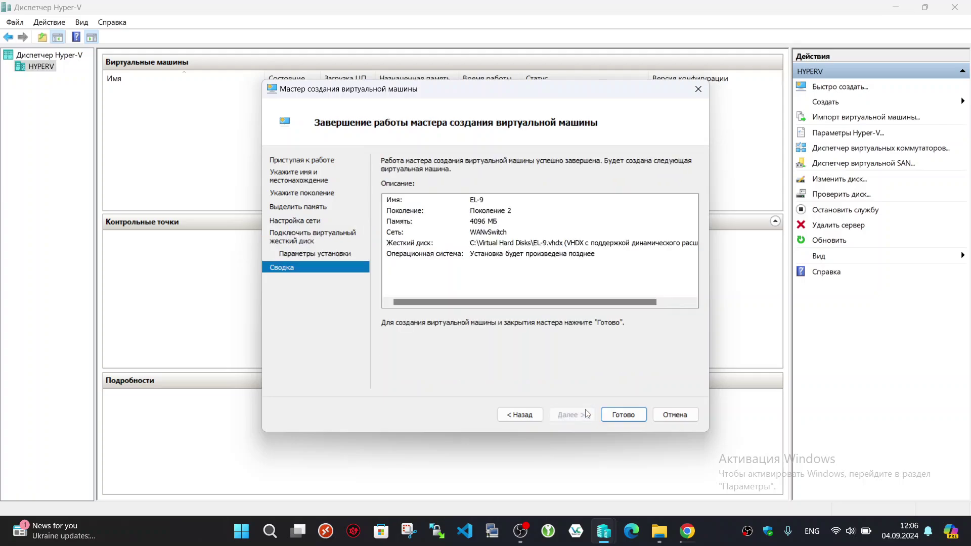
click(622, 414)
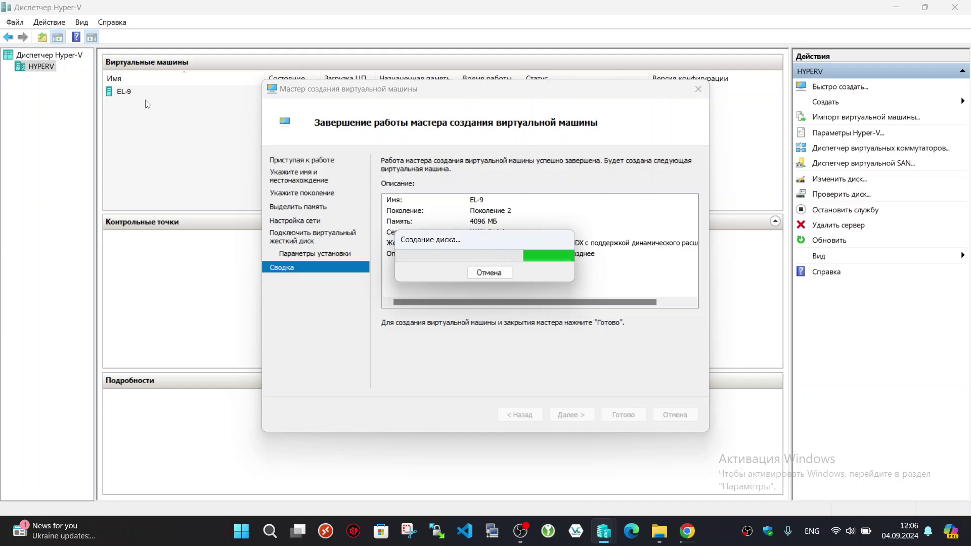
- Connect to the EL-9 virtual machine and open its settings from the connection window
right_click(129, 94)
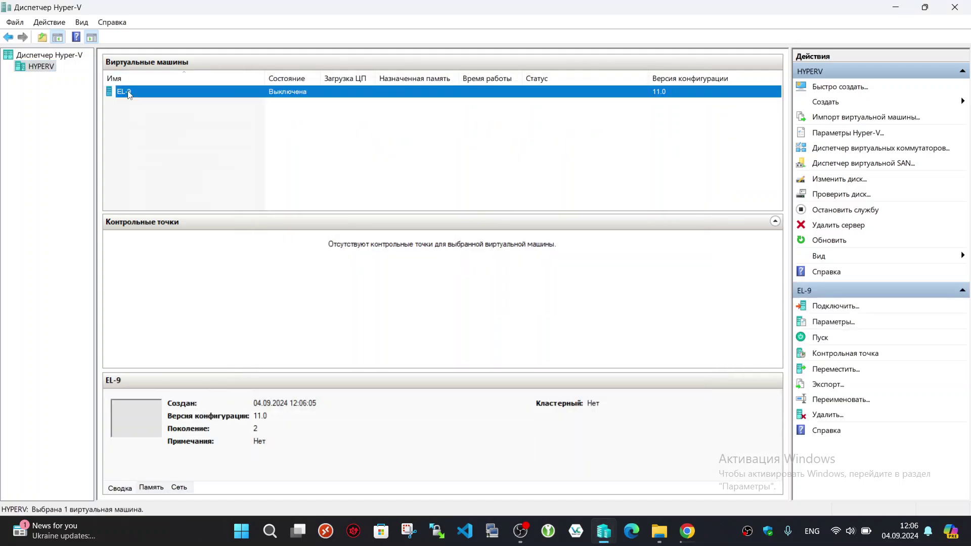
click(160, 100)
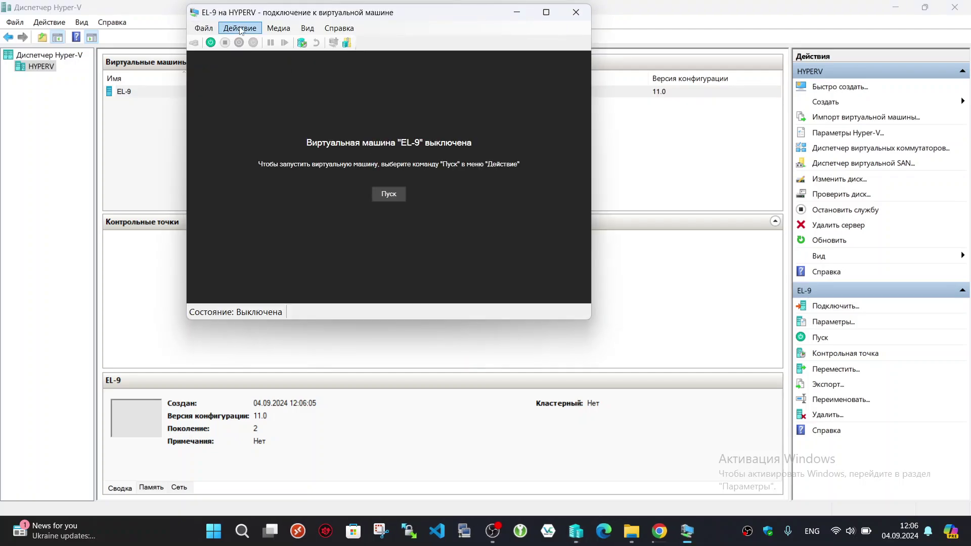
click(213, 28)
click(239, 28)
click(204, 28)
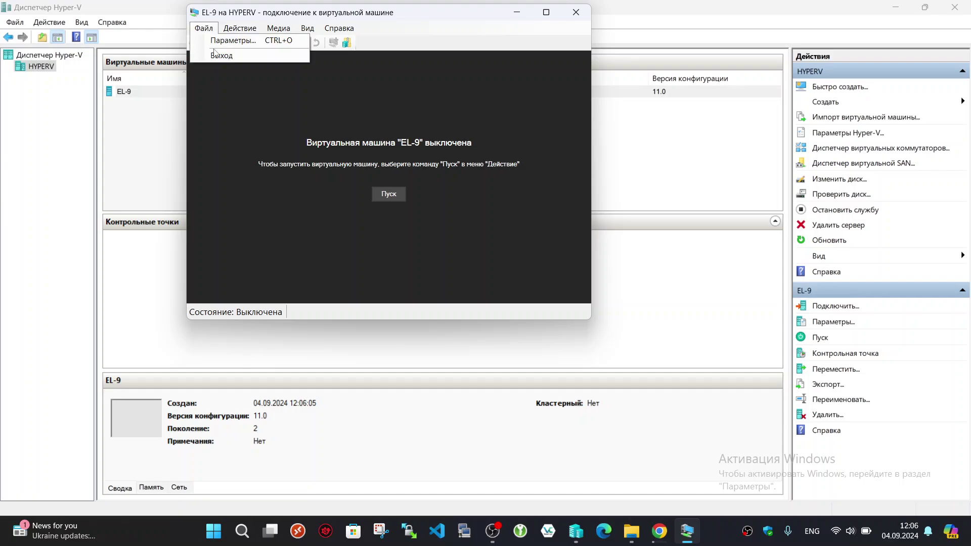
click(224, 42)
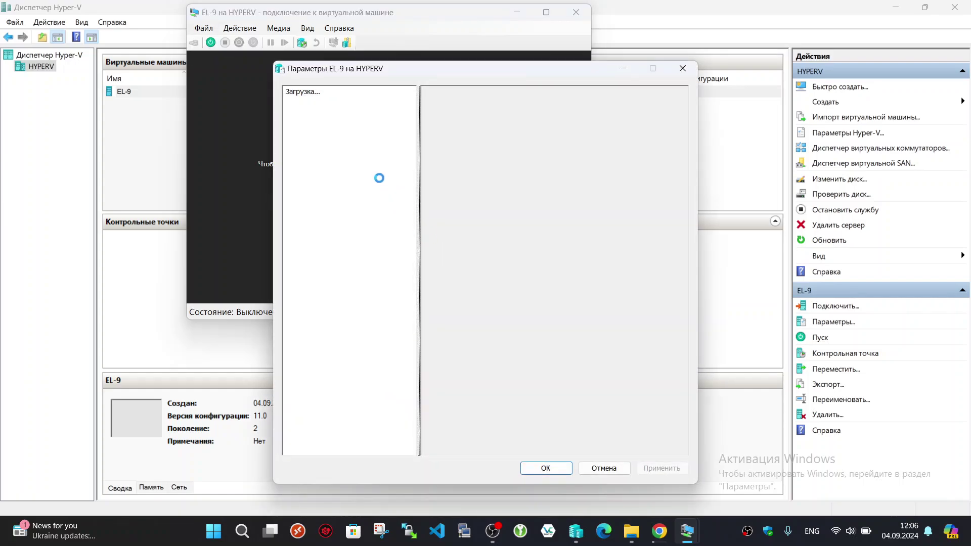
- Look through EL-9's hardware settings and enable Guest services (Гостевые службы) among its integration services
click(366, 127)
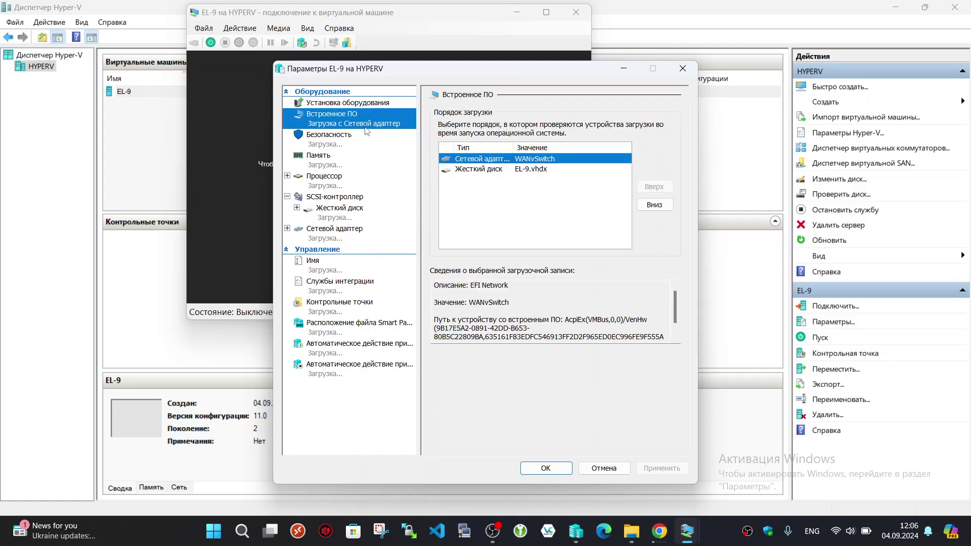
click(385, 141)
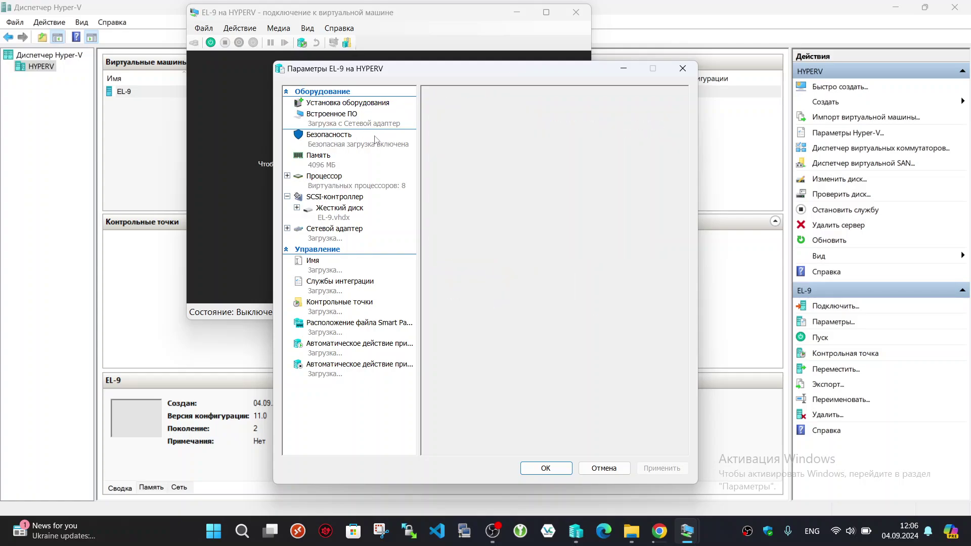
click(388, 175)
click(379, 200)
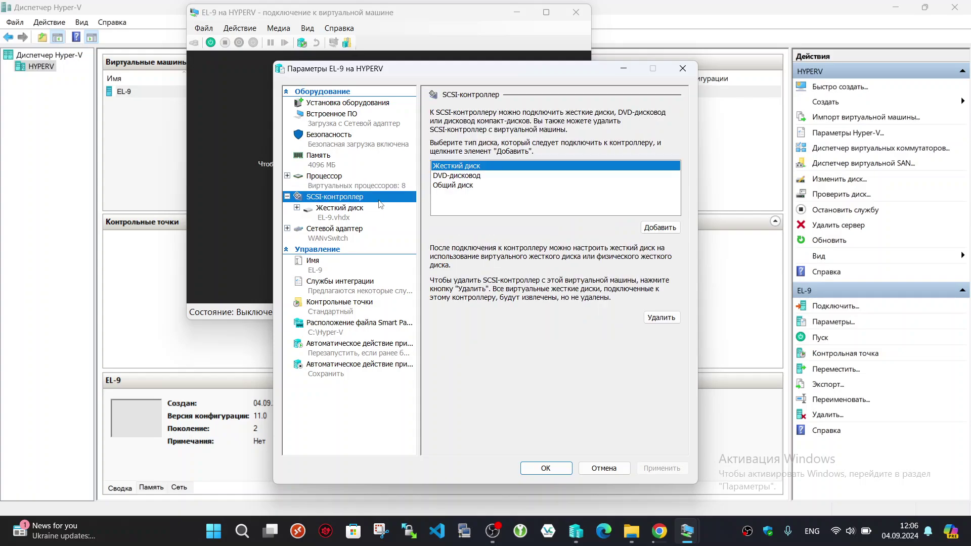
click(376, 216)
click(376, 241)
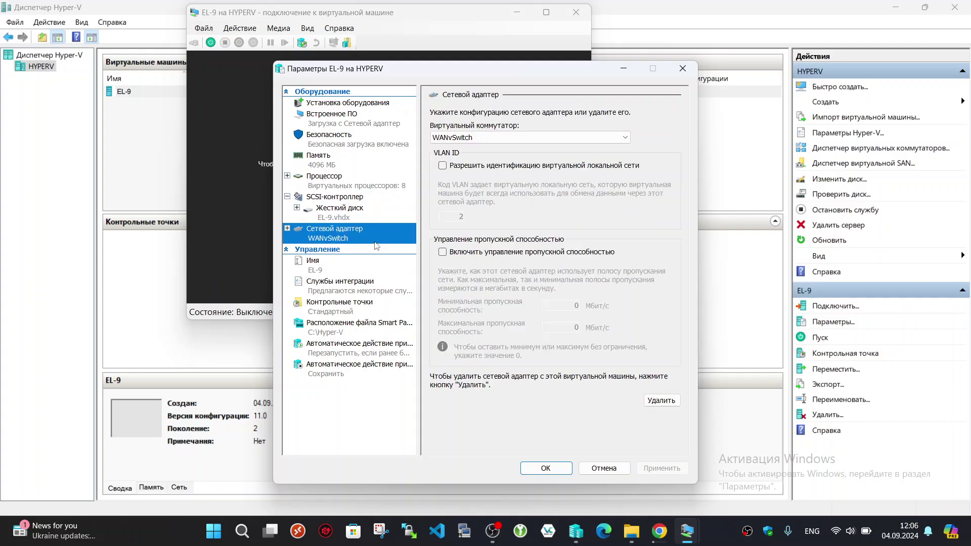
click(379, 268)
click(383, 290)
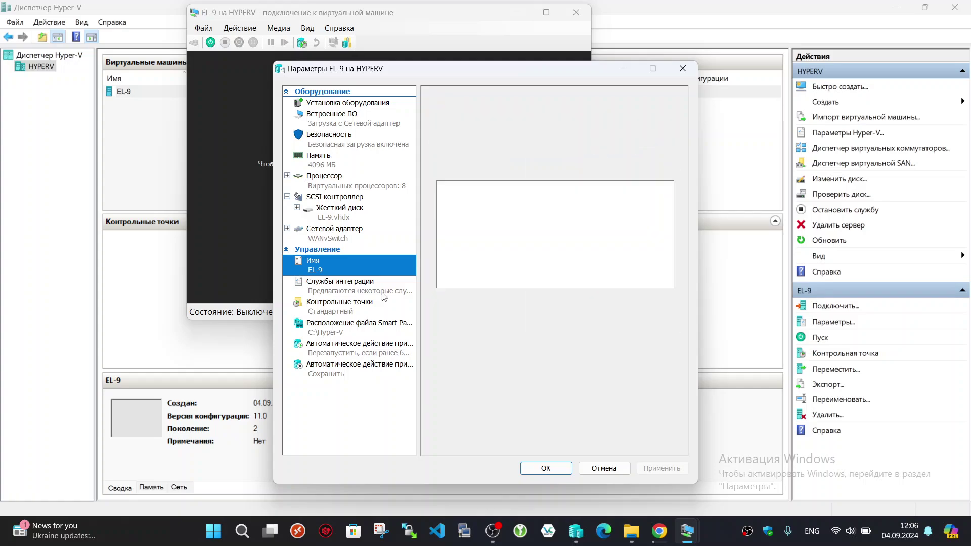
click(441, 235)
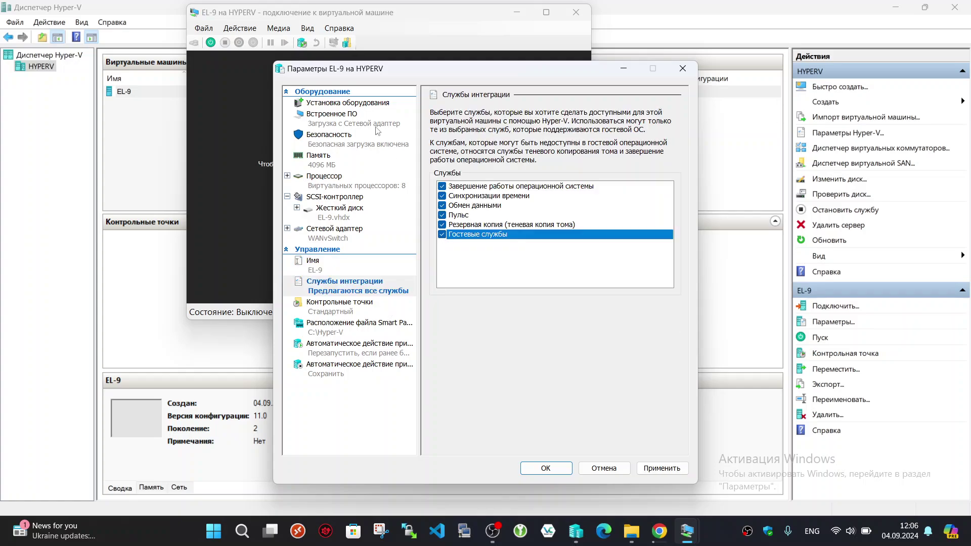
- Set EL-9's Secure Boot template to the Microsoft UEFI certificate authority and save the machine's settings
click(376, 146)
click(505, 182)
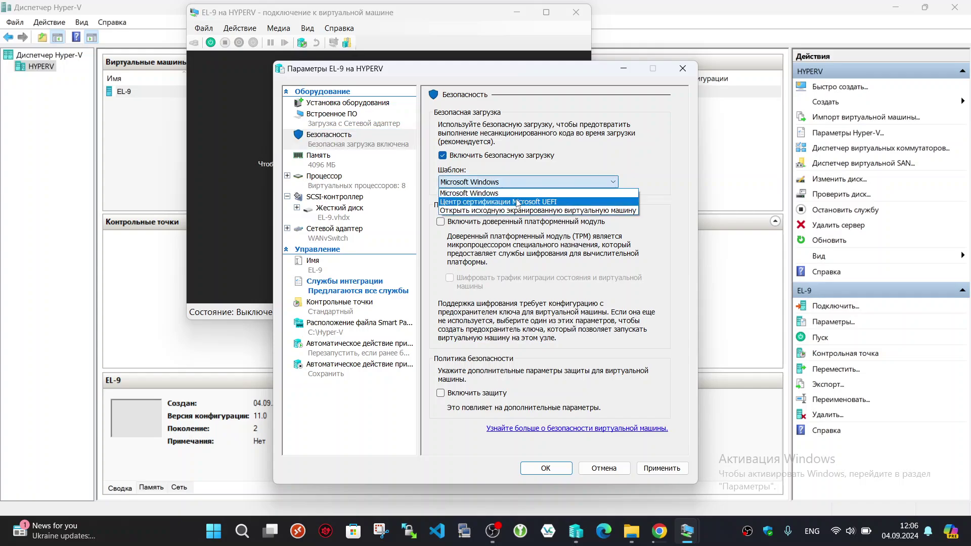
click(518, 201)
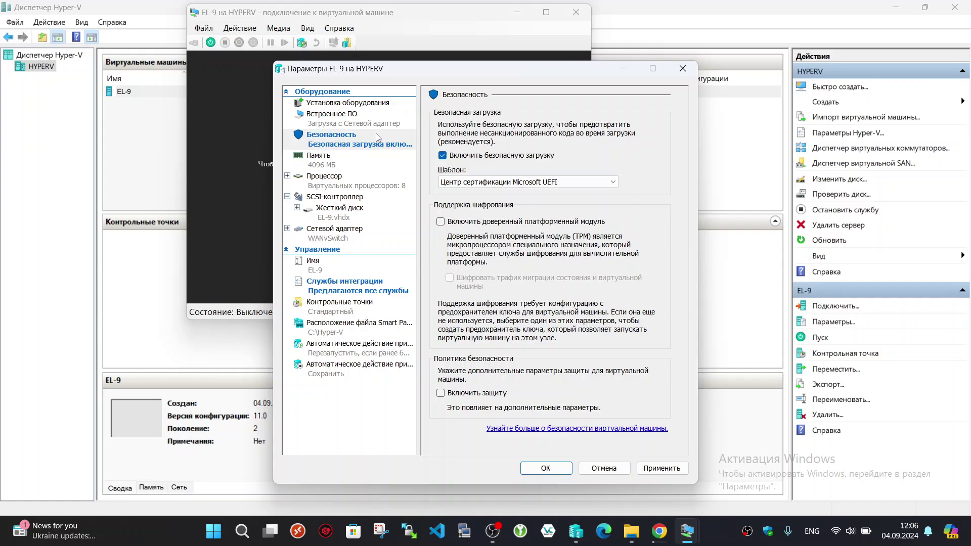
click(662, 468)
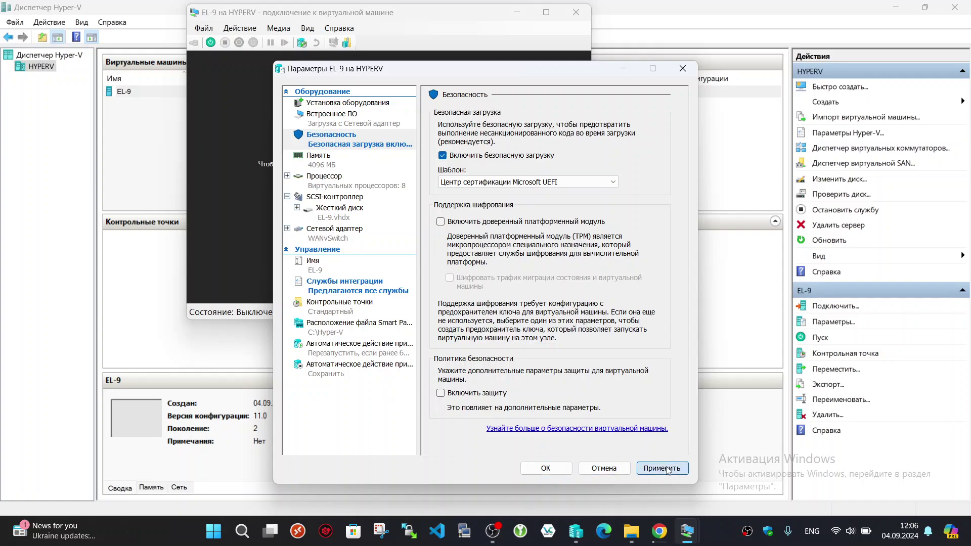
click(546, 467)
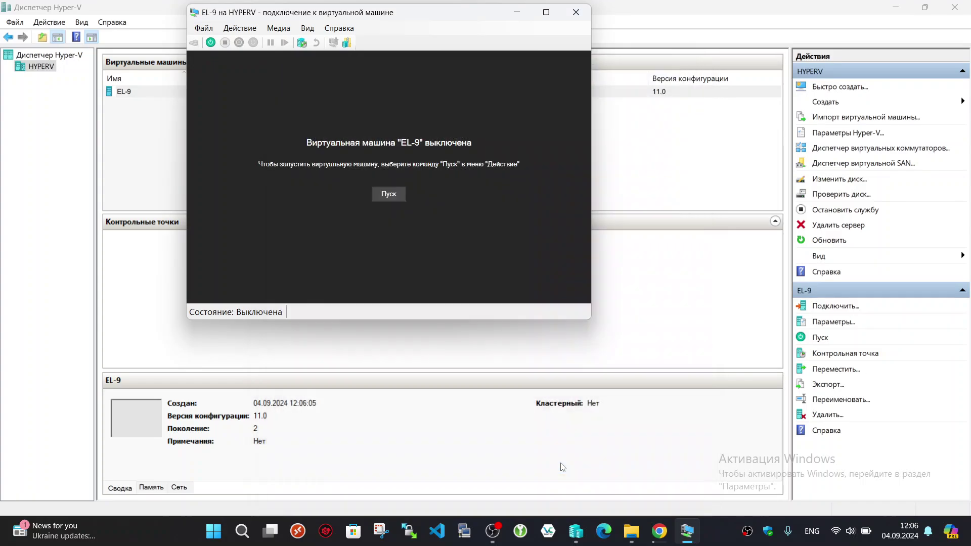
- Start the EL-9 virtual machine and turn it off again
click(393, 199)
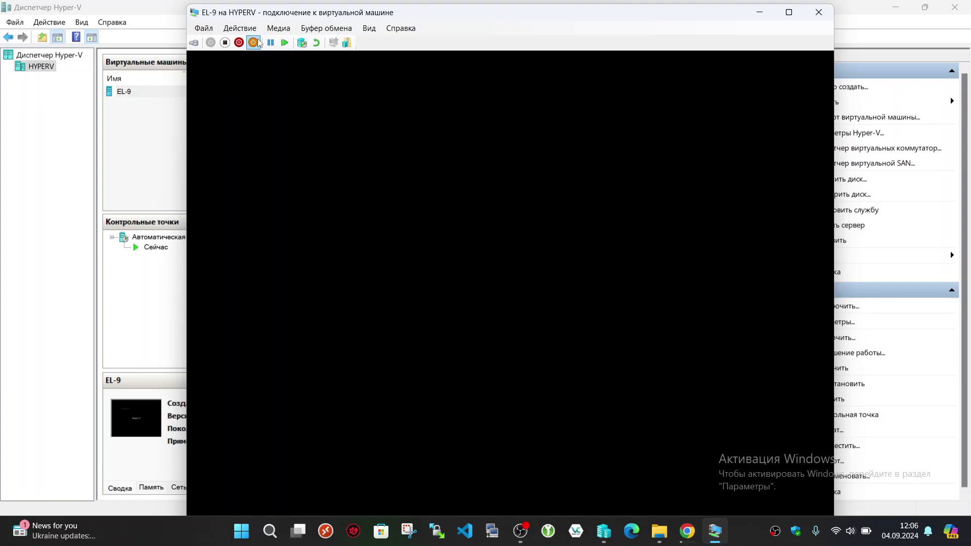
click(225, 42)
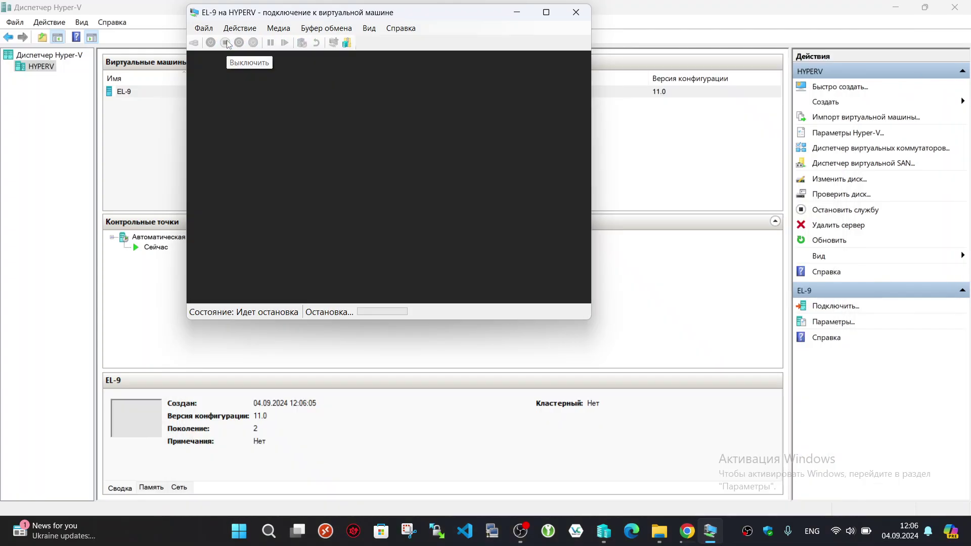
- Switch to Chrome's downloads page and clear the download history
click(663, 535)
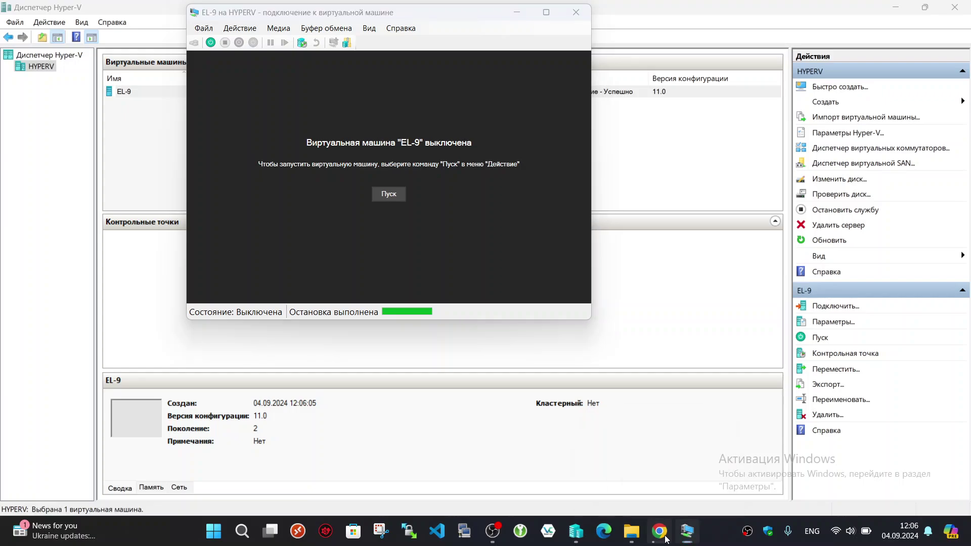
click(780, 309)
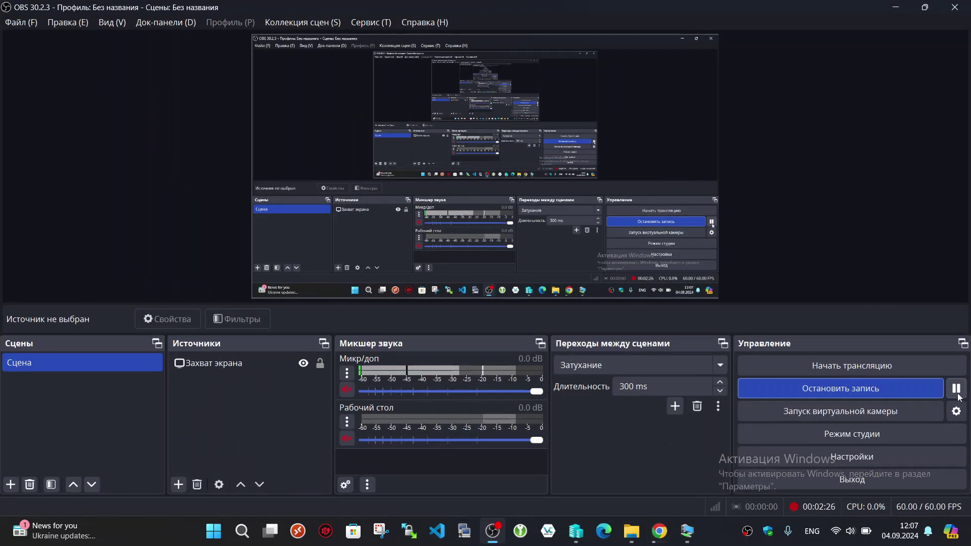
click(903, 5)
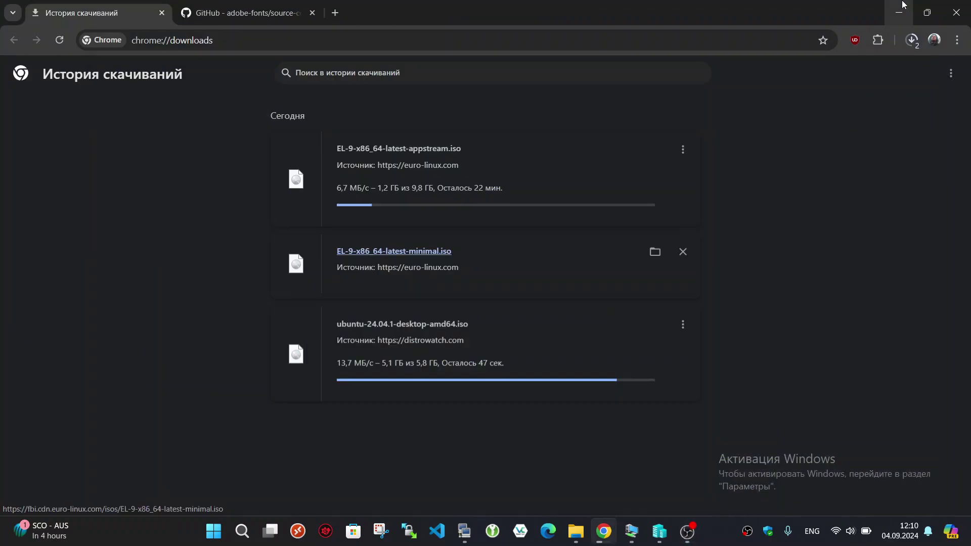
click(950, 73)
click(903, 90)
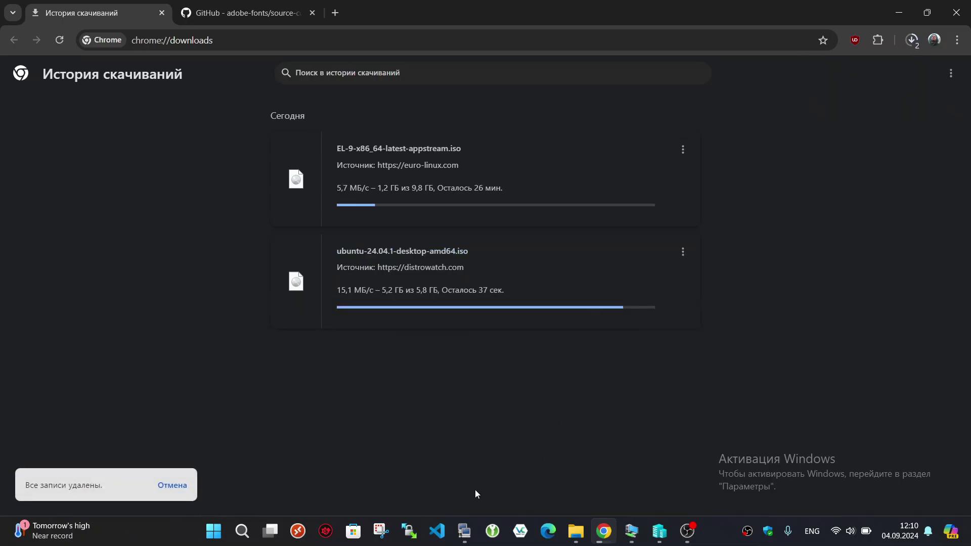
- Open EL-9's settings from its connection window and review the network adapter, processor, automatic start action, checkpoints and name
click(465, 532)
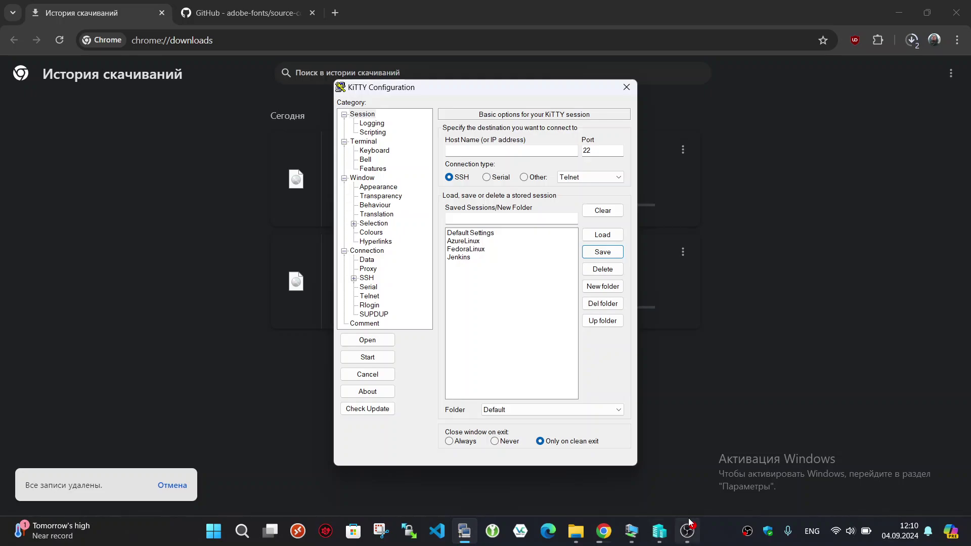
click(631, 531)
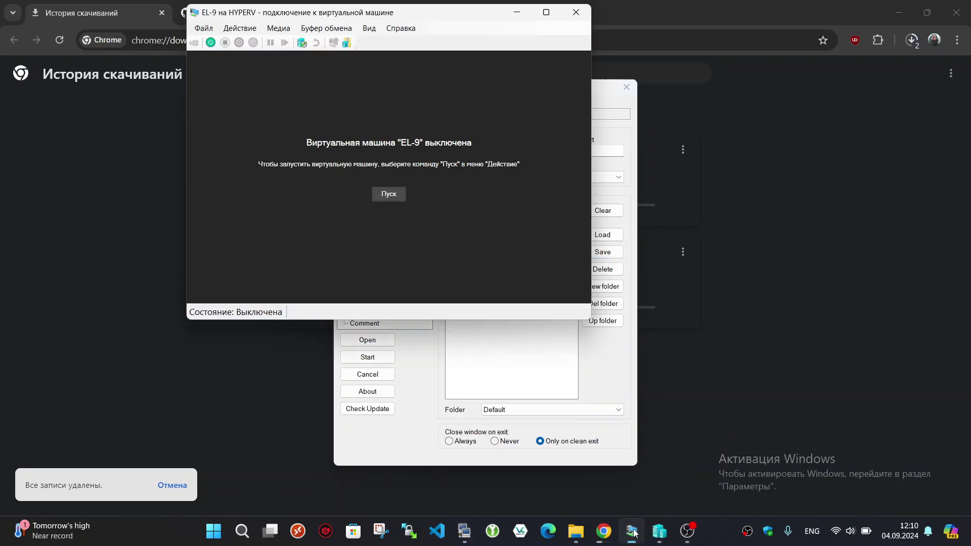
click(209, 30)
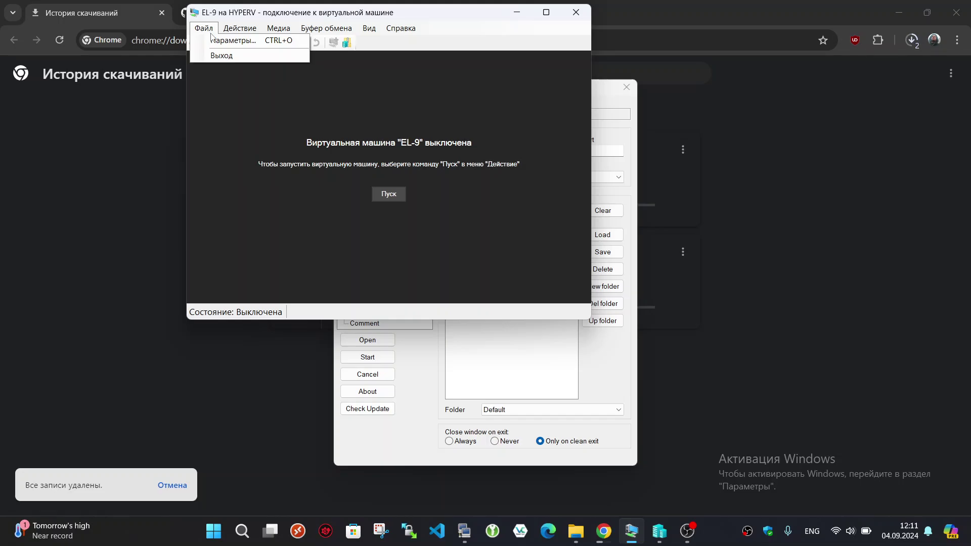
click(221, 42)
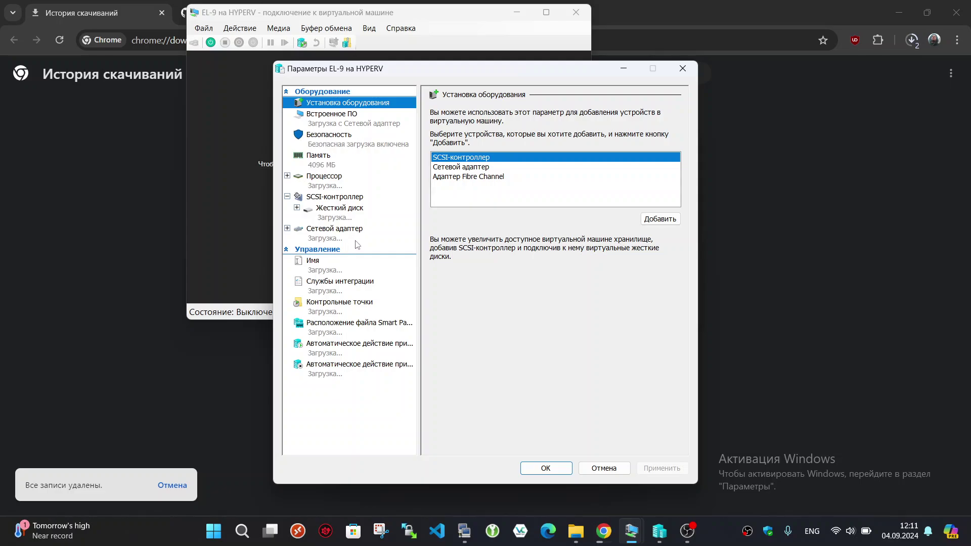
click(362, 239)
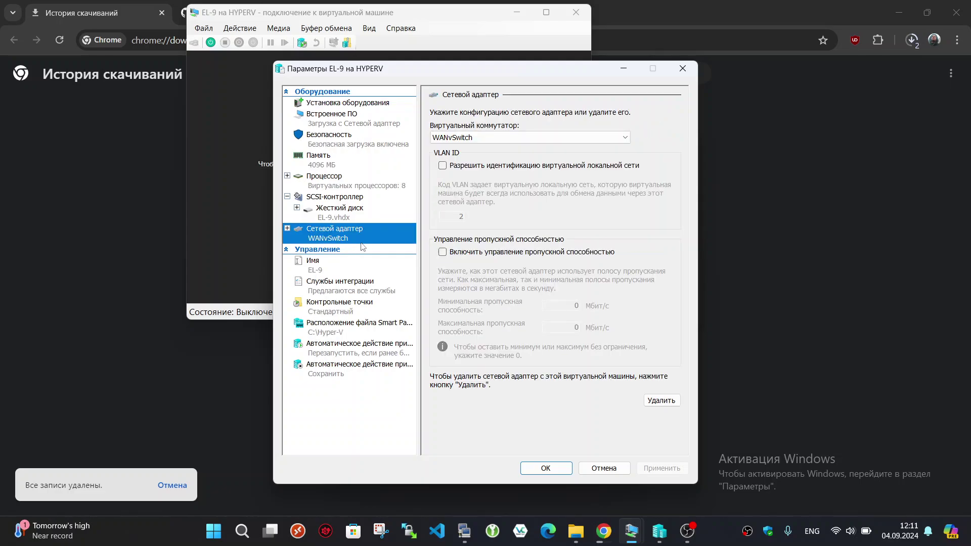
click(383, 183)
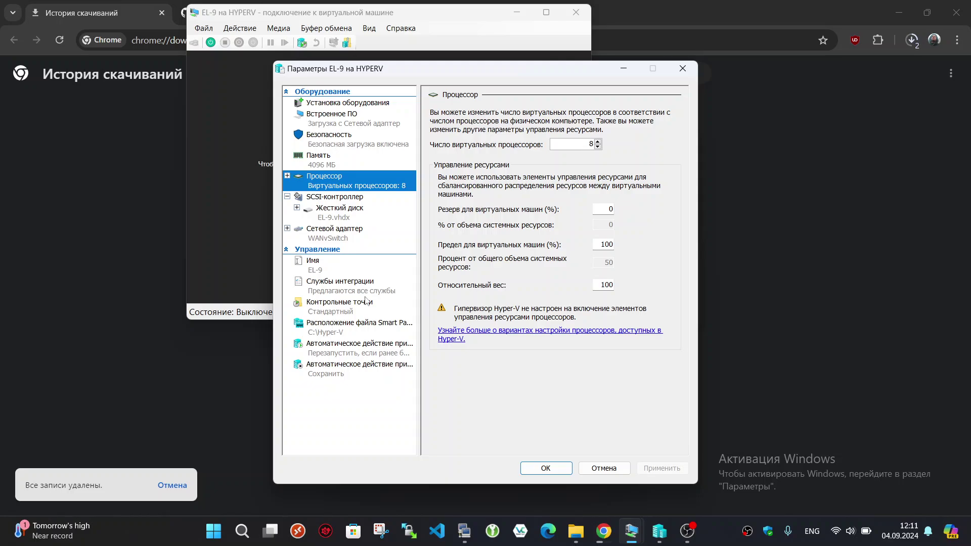
click(367, 350)
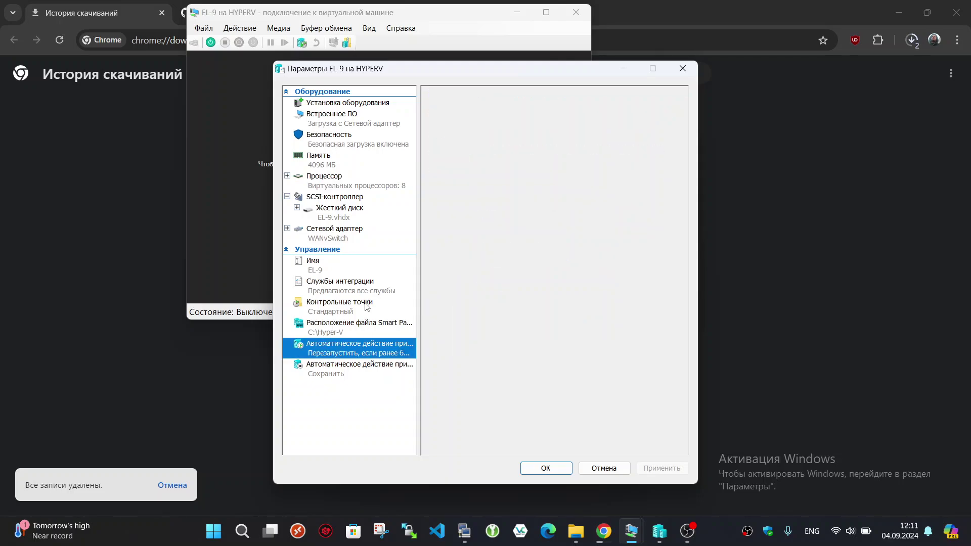
click(366, 305)
click(363, 265)
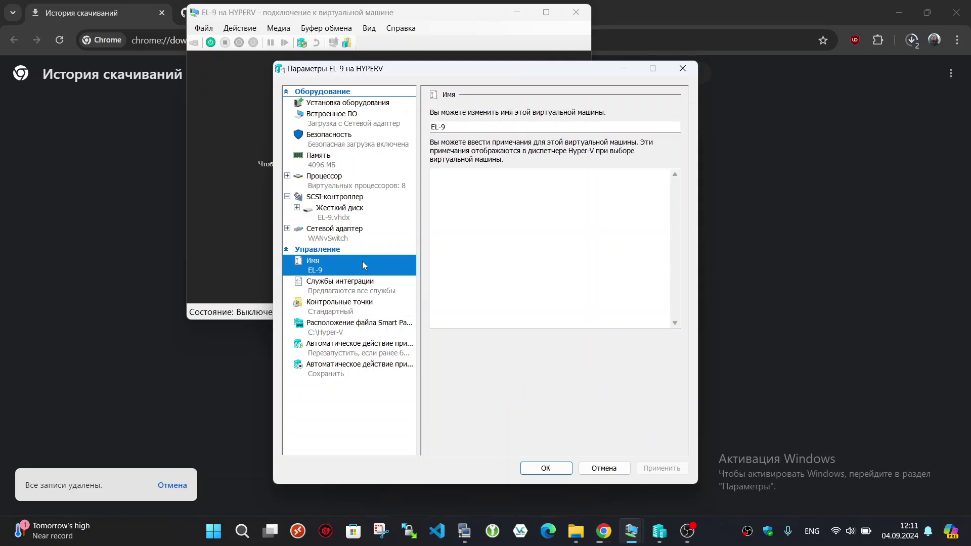
- Add a DVD drive (DVD-дисковод) to EL-9's SCSI controller and set its media to an image file
click(353, 197)
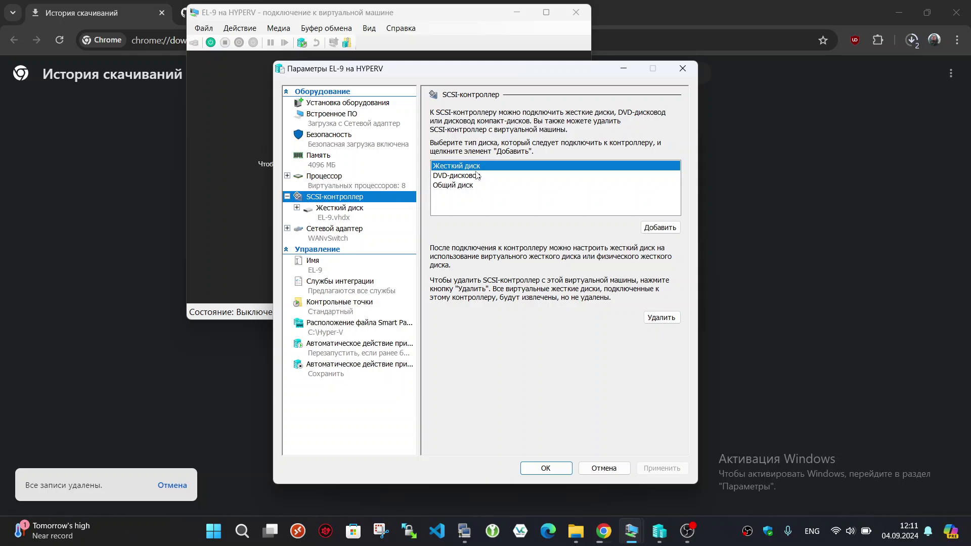
key(Tab)
click(495, 176)
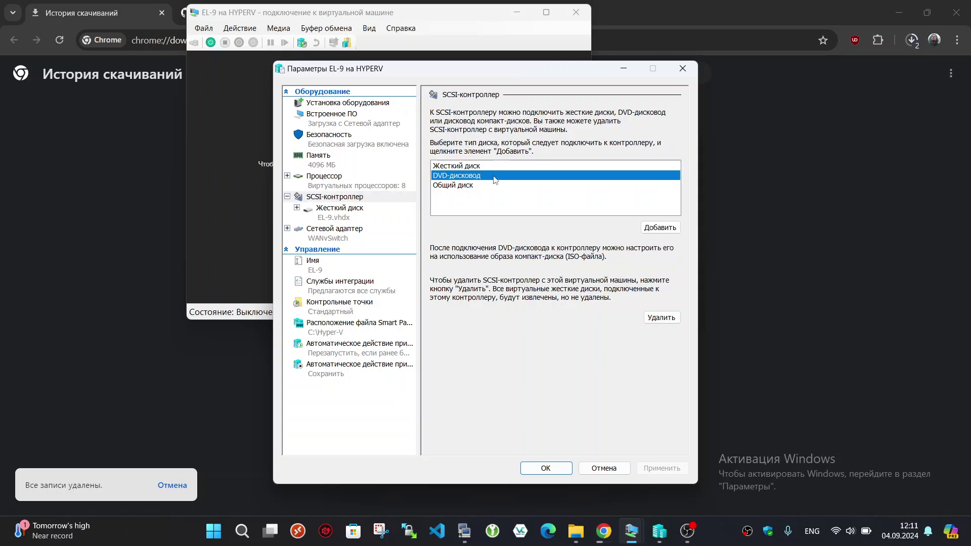
click(656, 227)
click(480, 211)
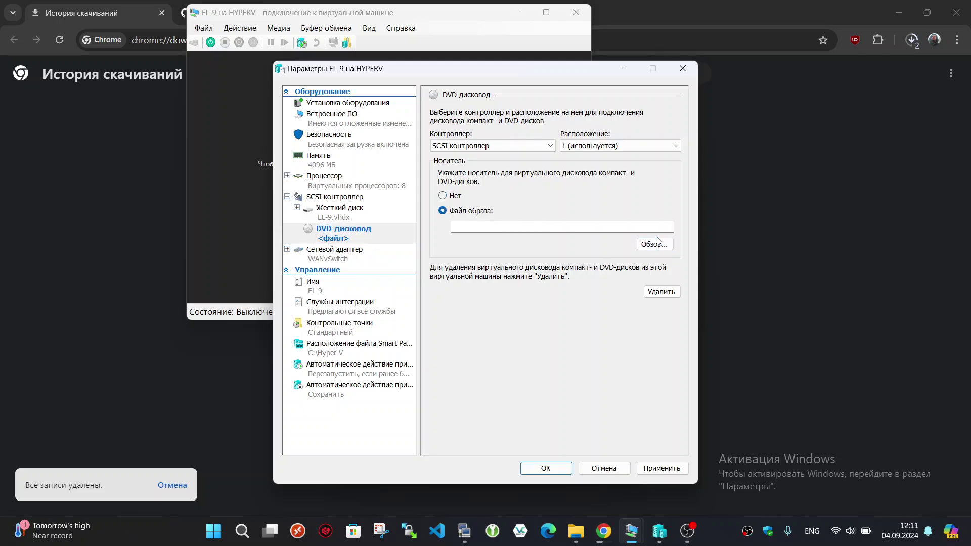
- Choose EL-9-x86_64-latest-minimal from the Downloads folder (Загрузки) as the DVD drive's image
click(651, 245)
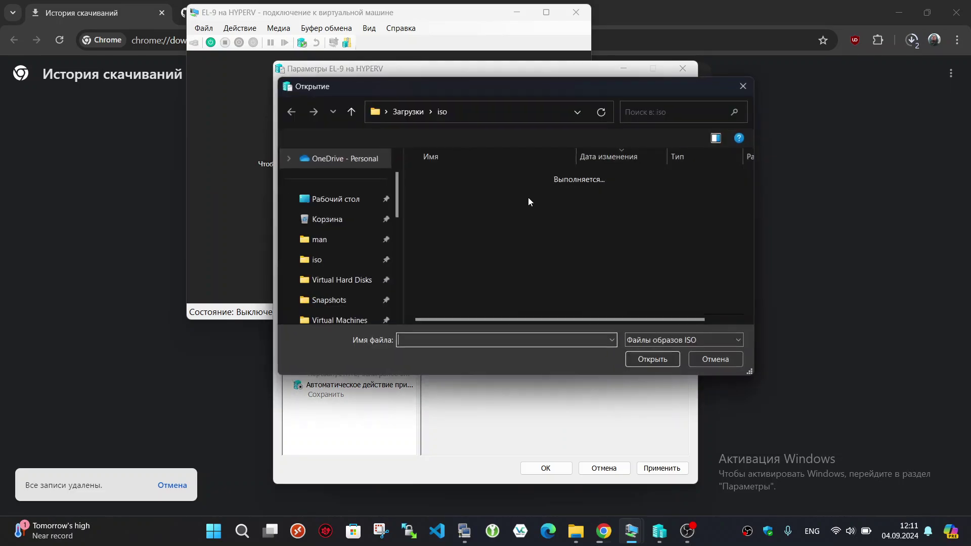
click(412, 117)
click(481, 195)
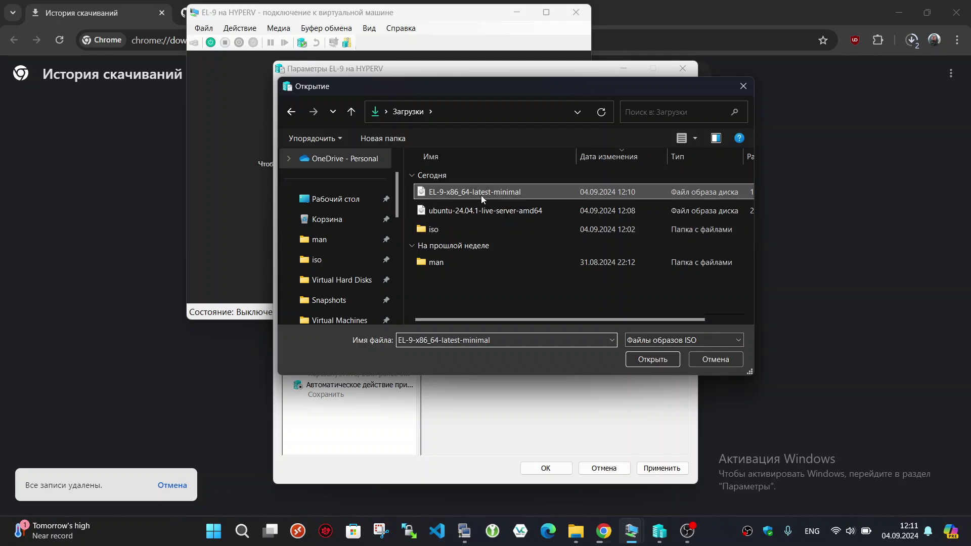
double_click(481, 195)
- Save the DVD drive settings and start the EL-9 virtual machine
click(662, 468)
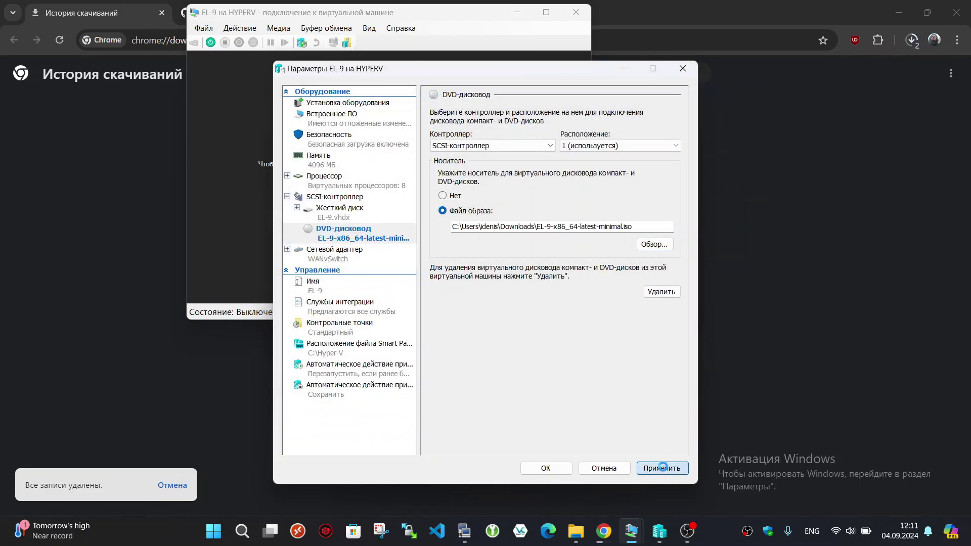
click(545, 468)
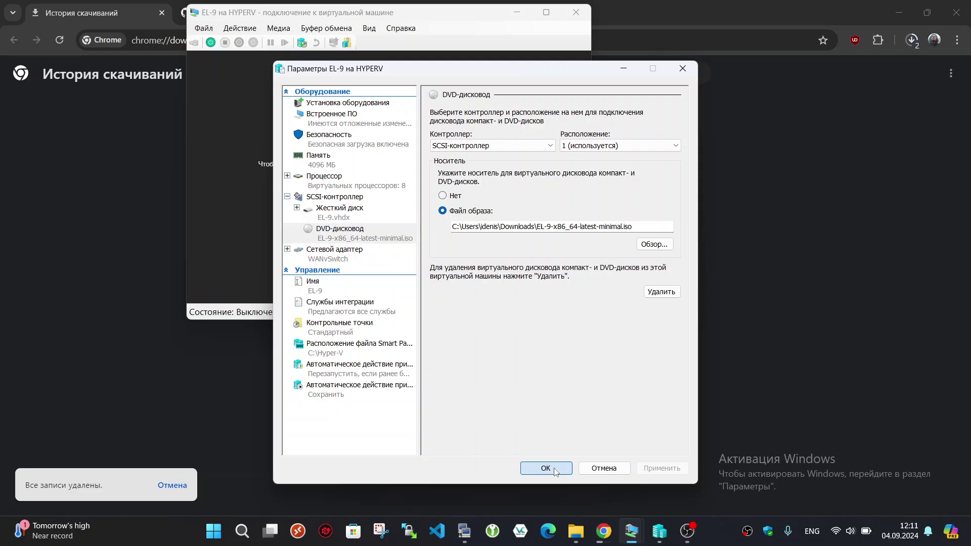
click(394, 195)
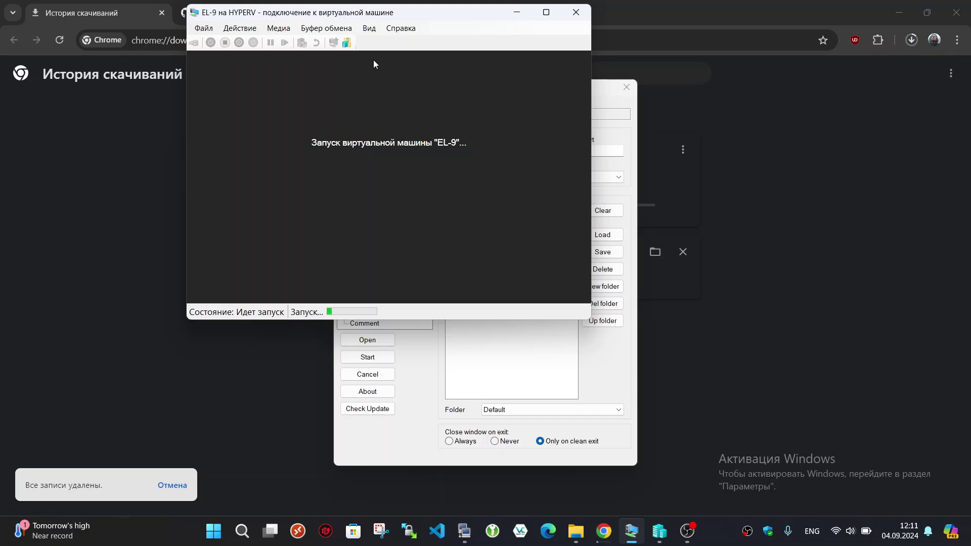
- Clear Chrome's download history again and minimize the browser
click(129, 147)
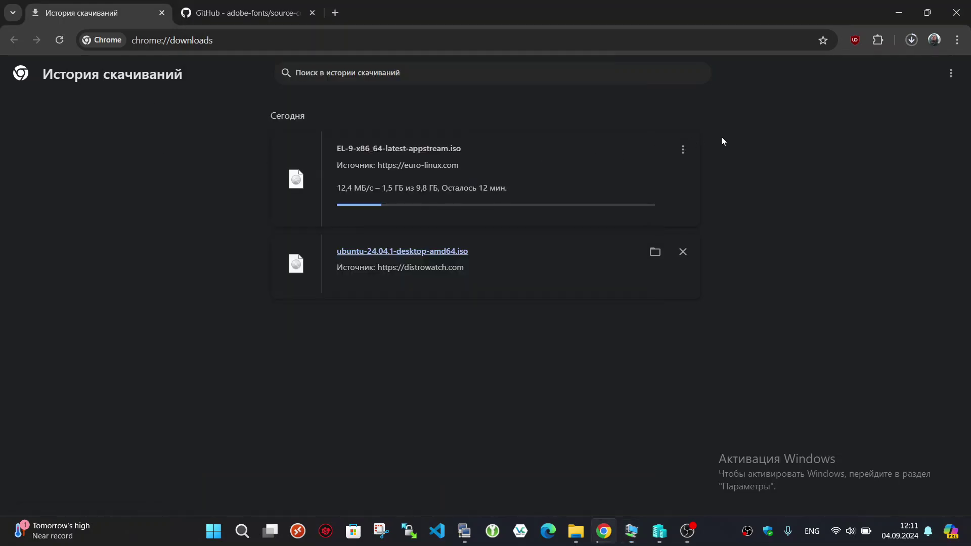
click(951, 73)
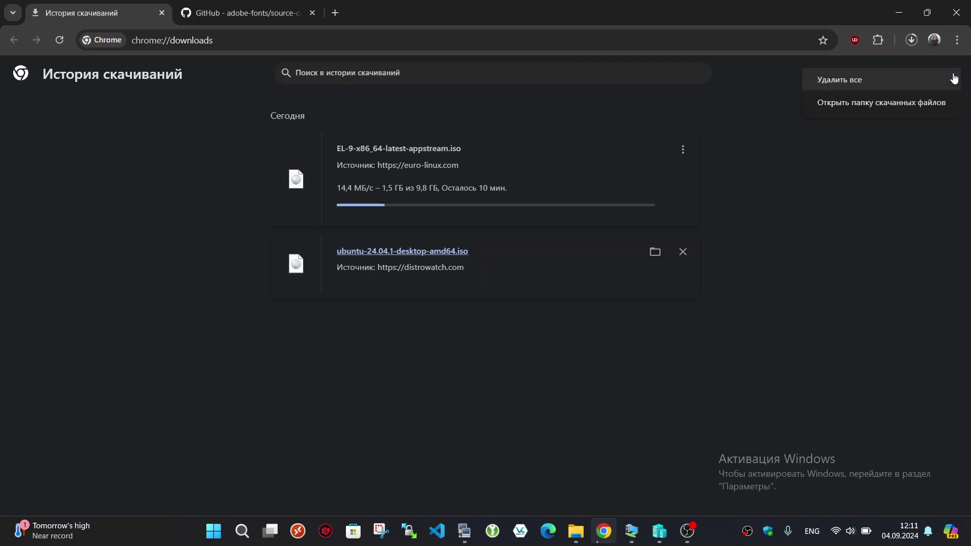
click(855, 76)
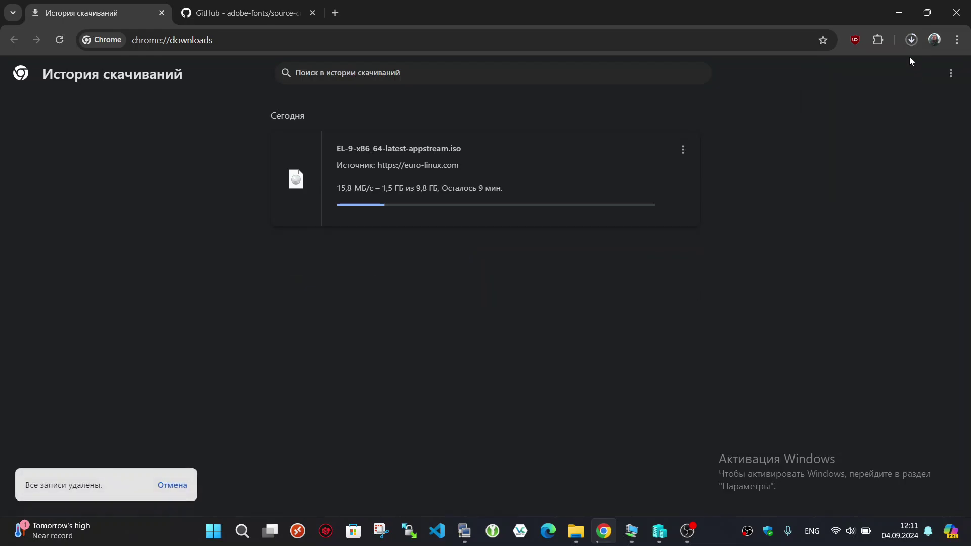
click(899, 11)
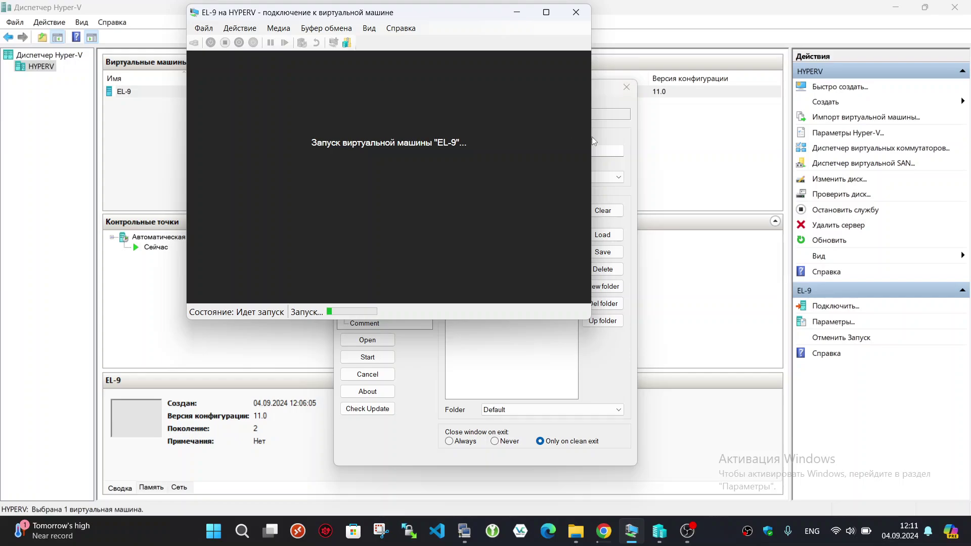
- Move the KiTTY Configuration window aside and bring the EL-9 connection window to the front
click(628, 117)
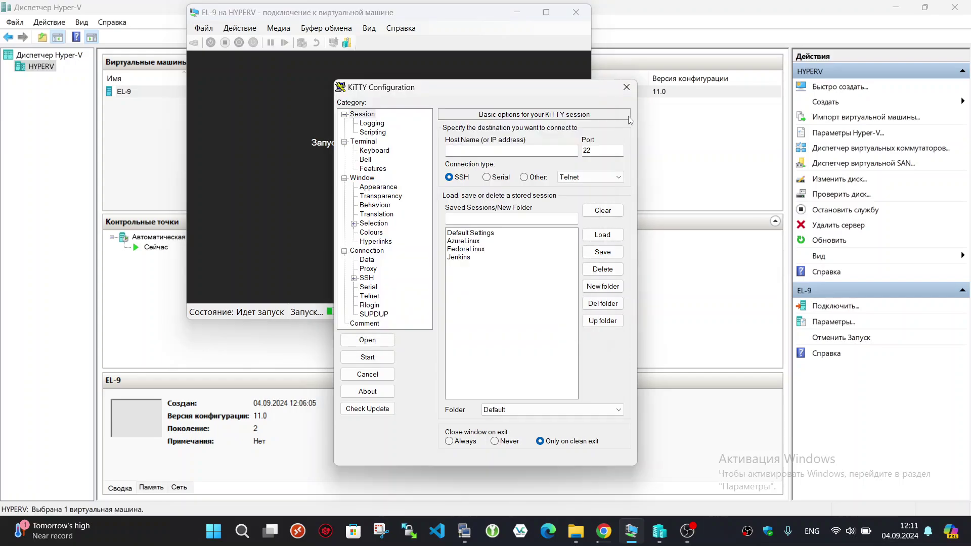
drag(574, 92, 866, 91)
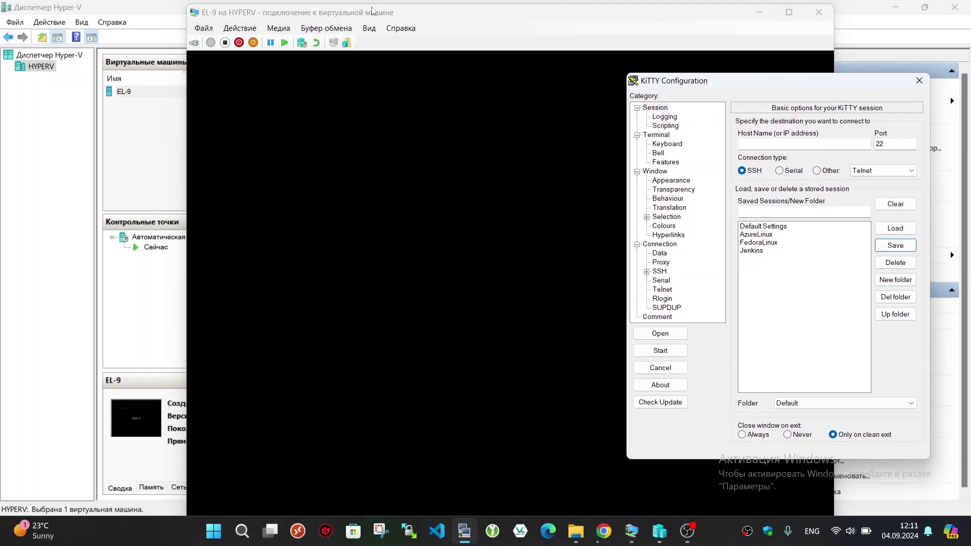
click(372, 14)
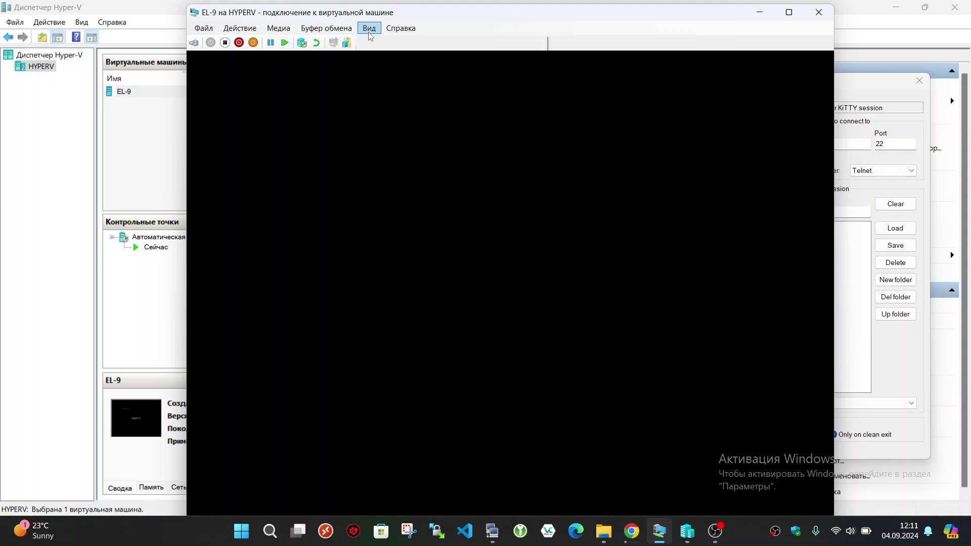
- Show the EL-9 virtual machine in full screen and return it to a window
click(370, 28)
click(375, 40)
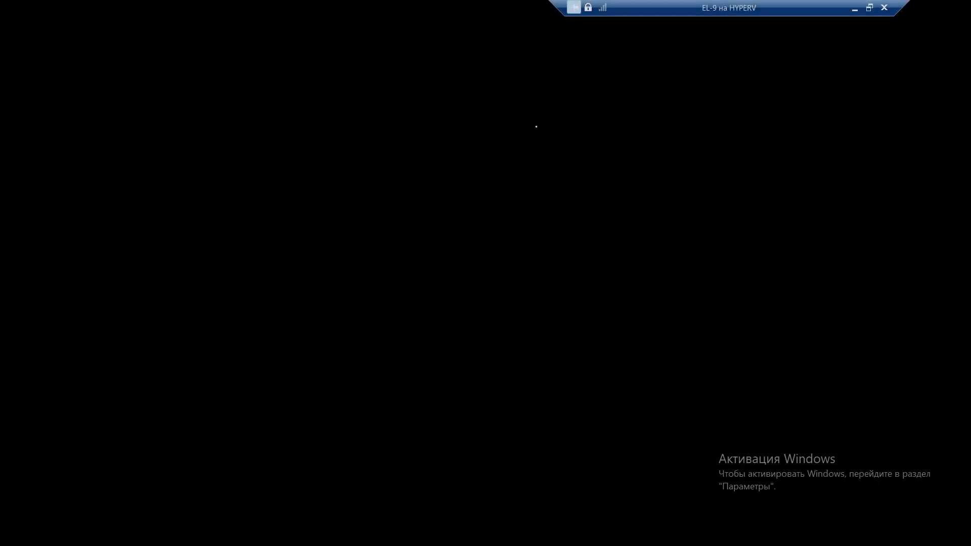
click(869, 7)
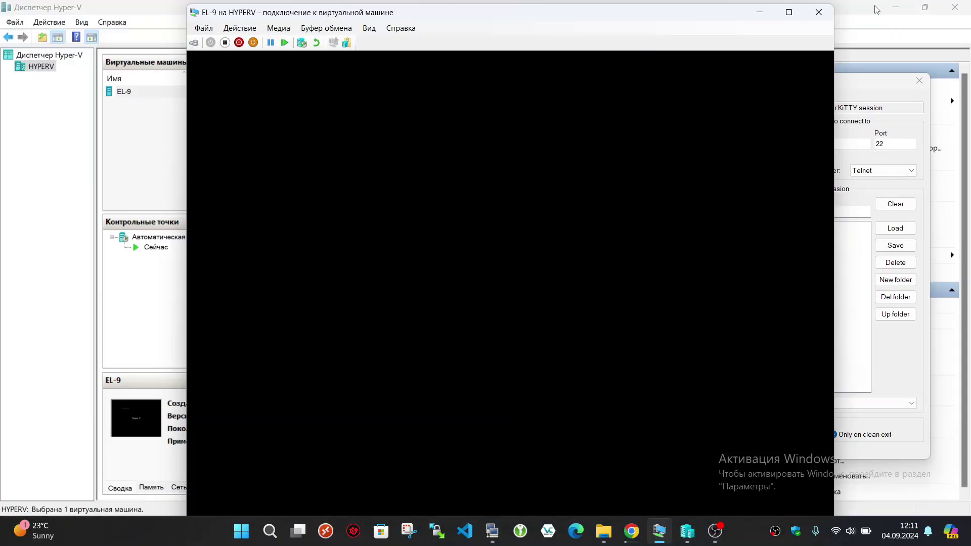
- Turn off the running EL-9 virtual machine
click(240, 29)
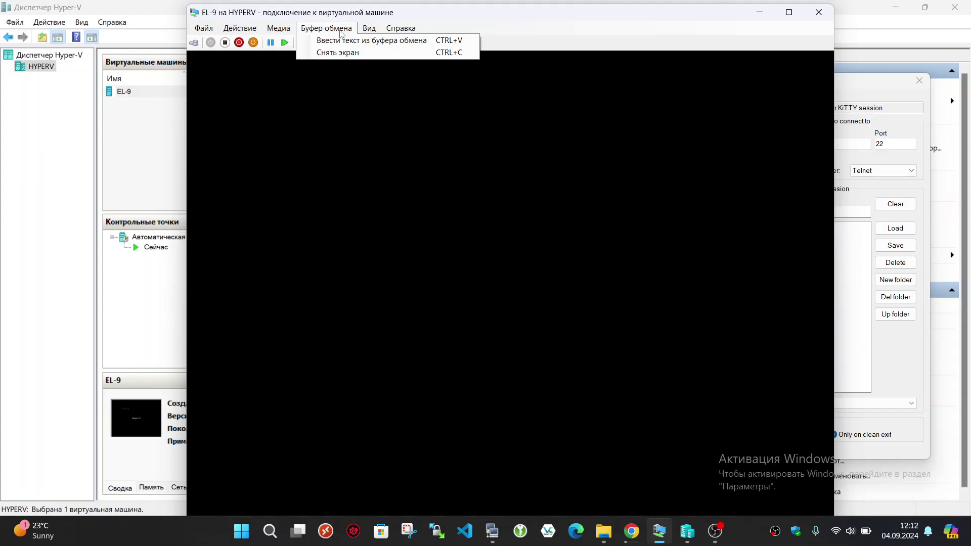
click(222, 42)
click(224, 43)
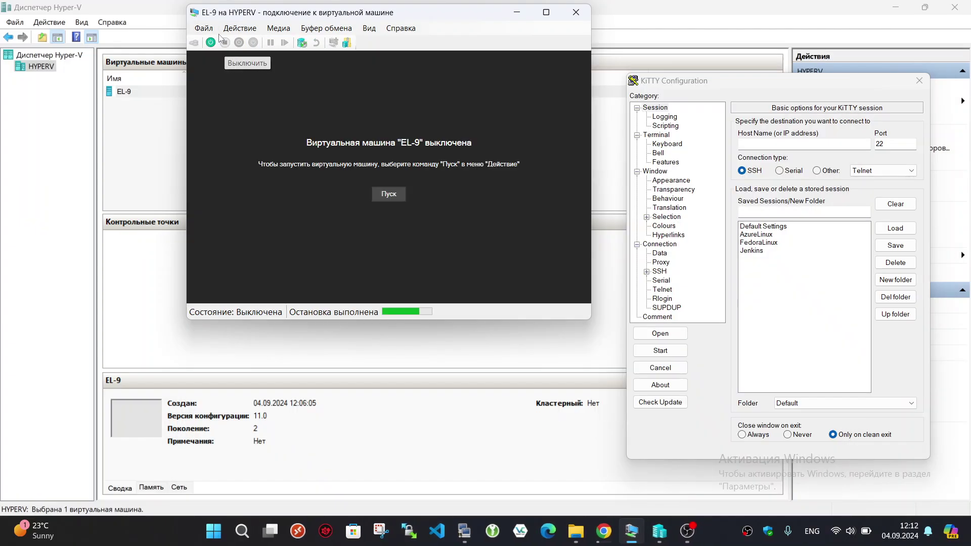
- In the EL-9 virtual machine's firmware settings, move the DVD drive with EL-9-x86_64-latest-minimal.iso to the first place in the boot order
click(208, 30)
click(219, 40)
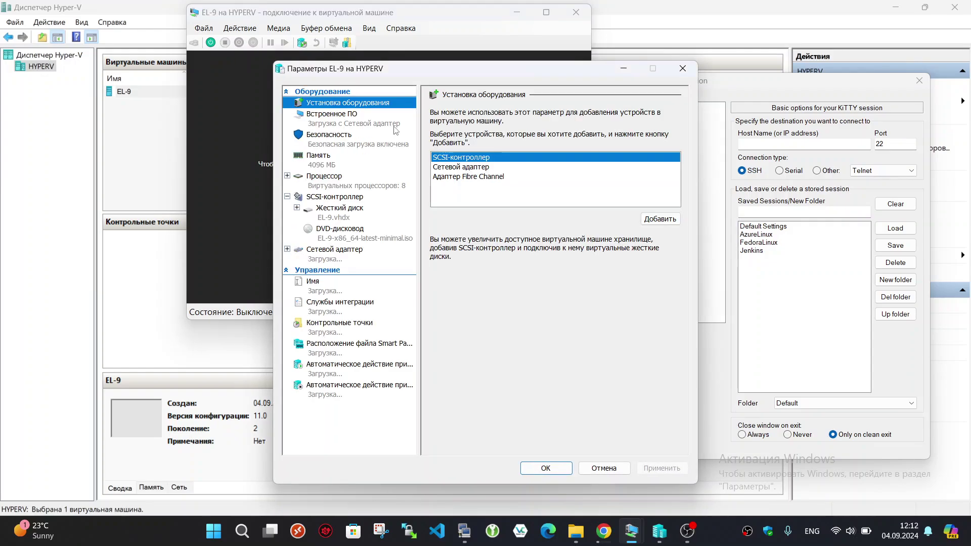
click(395, 127)
click(518, 180)
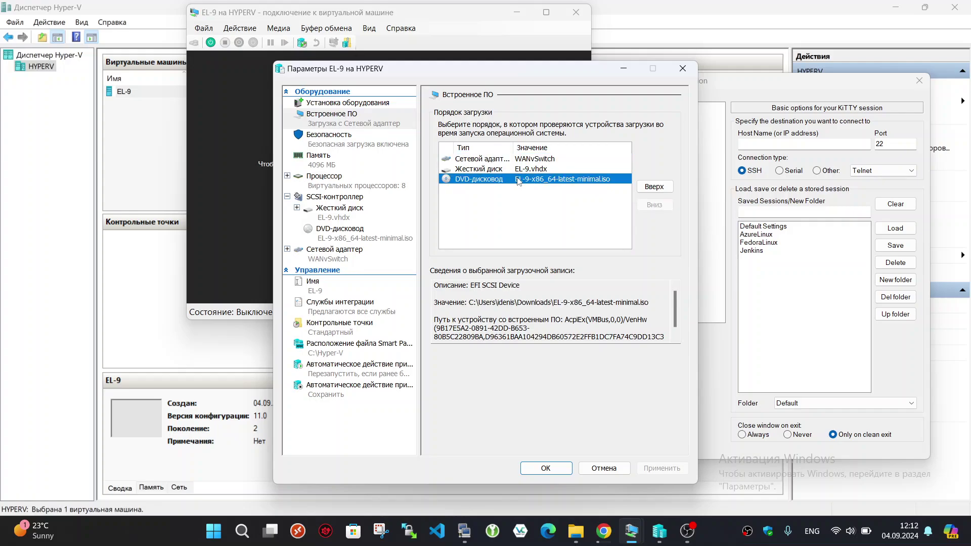
click(646, 188)
click(648, 190)
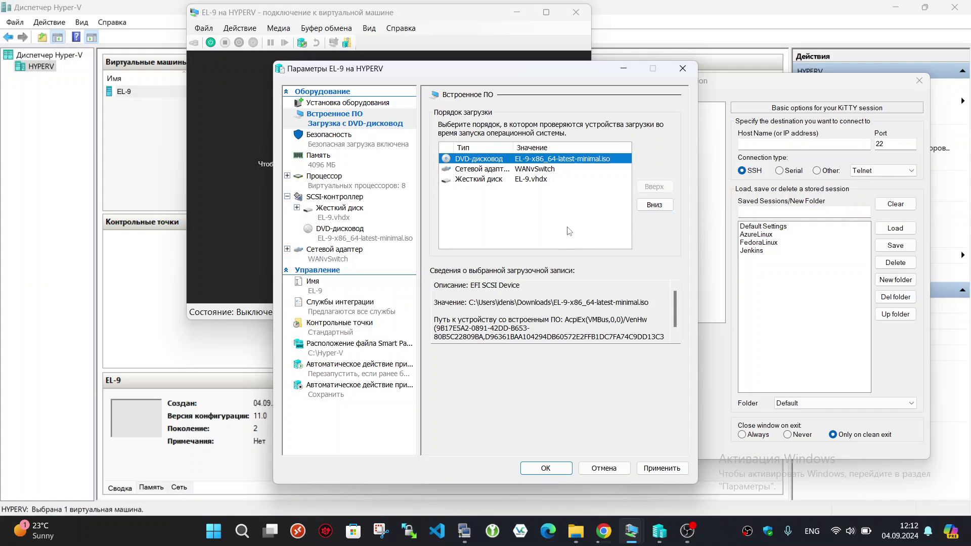
- Review EL-9's security, Smart Paging, automatic action, checkpoint and integration services settings, and save the settings
click(390, 134)
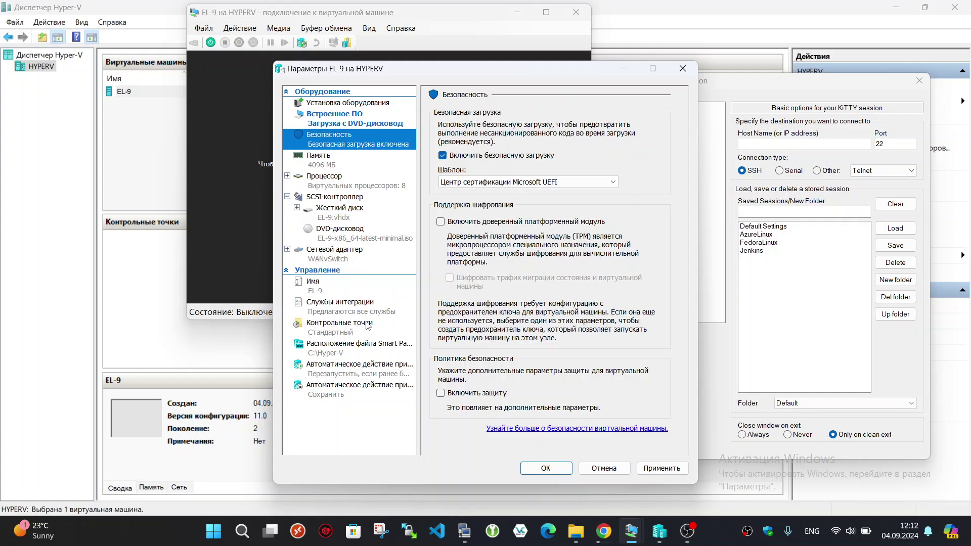
click(366, 349)
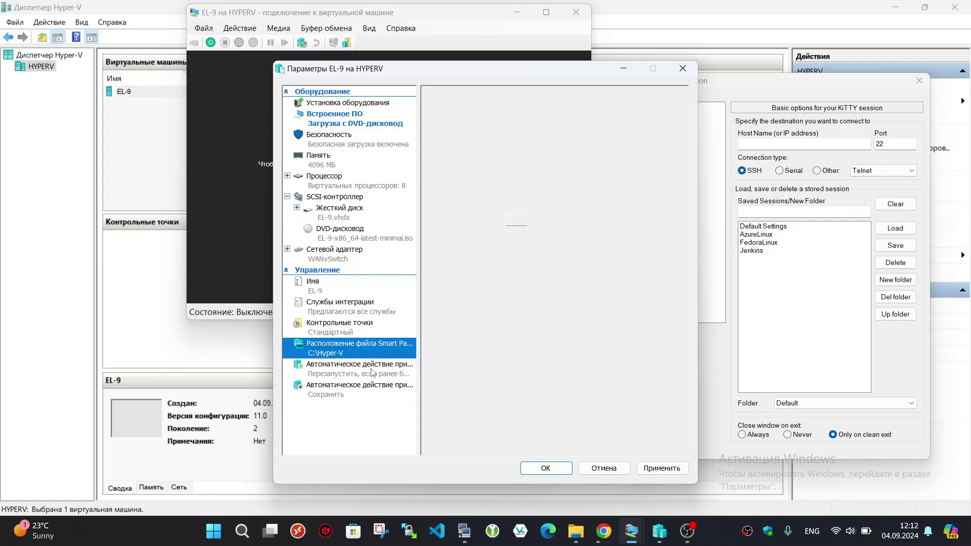
click(373, 372)
click(359, 324)
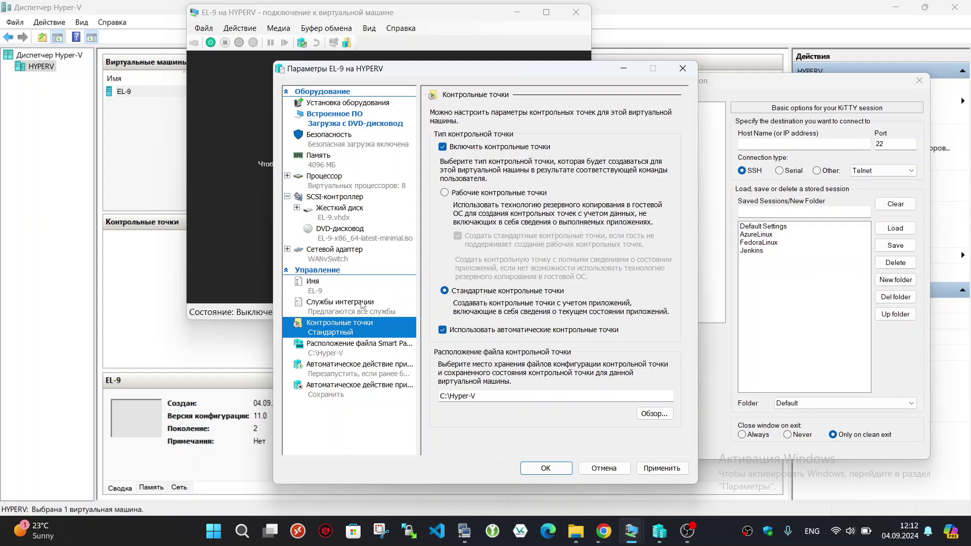
click(362, 305)
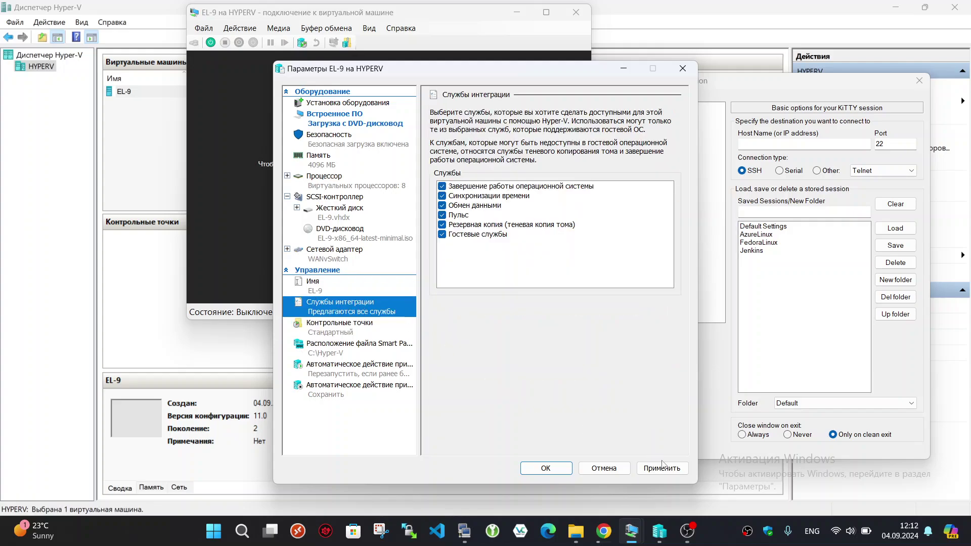
click(662, 468)
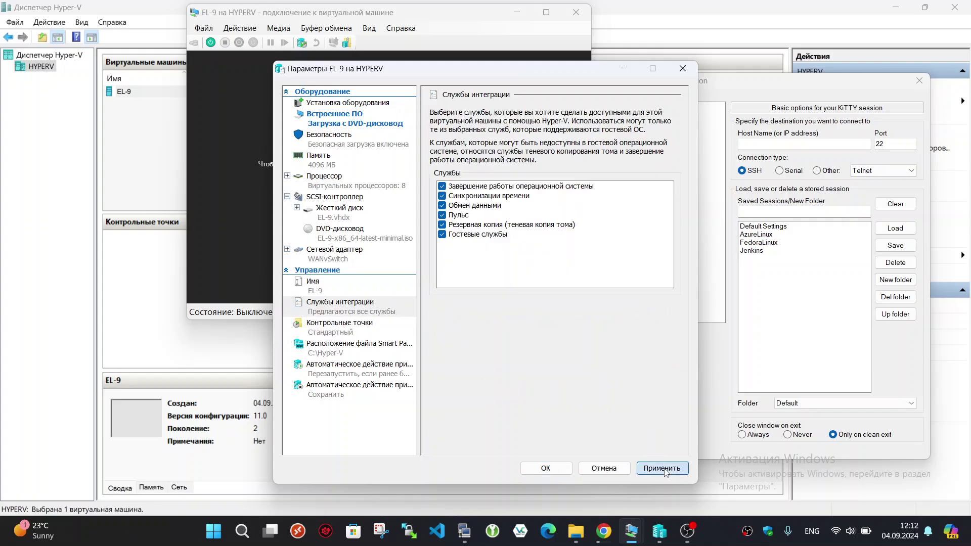
click(546, 468)
- Start the EL-9 virtual machine and turn it off again
click(380, 200)
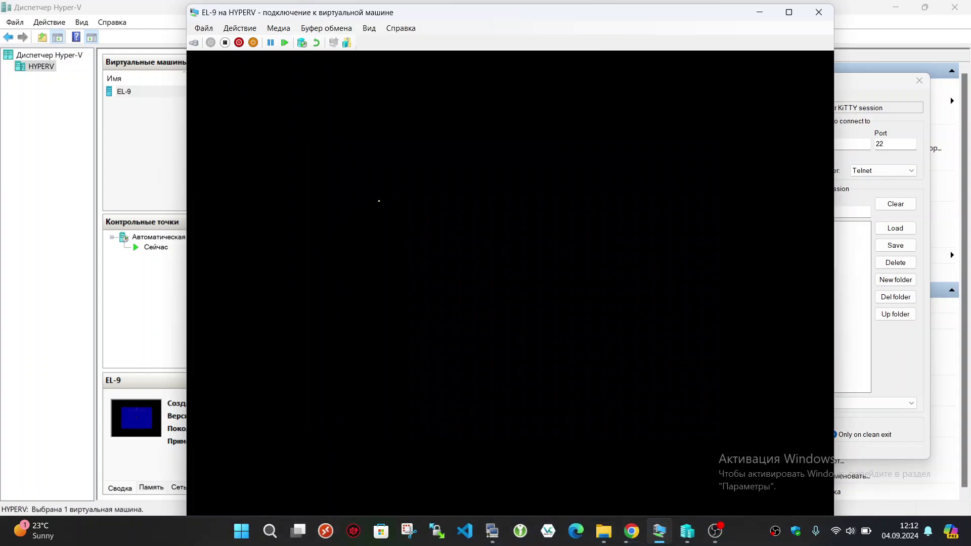
click(225, 42)
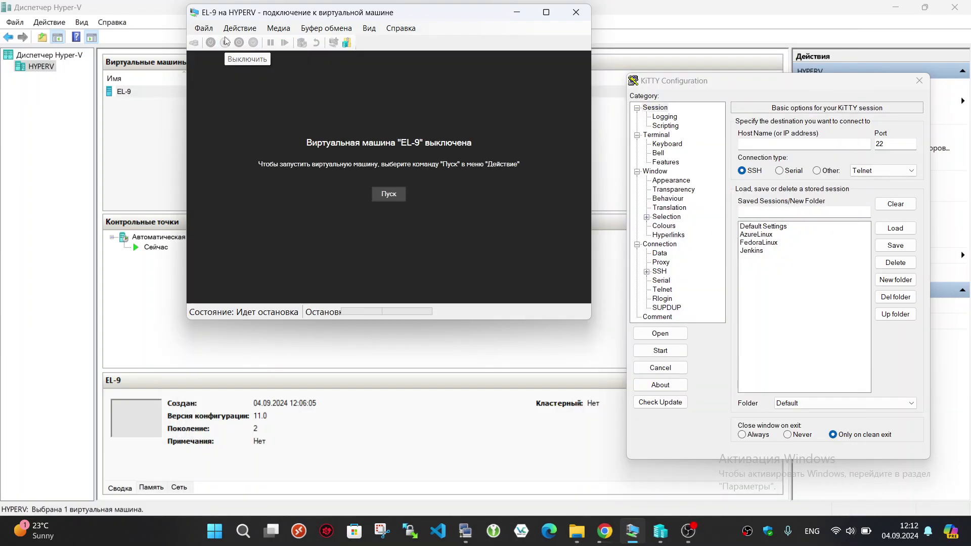
- Disable Secure Boot in the EL-9 virtual machine's security settings and save the change
click(207, 29)
click(218, 38)
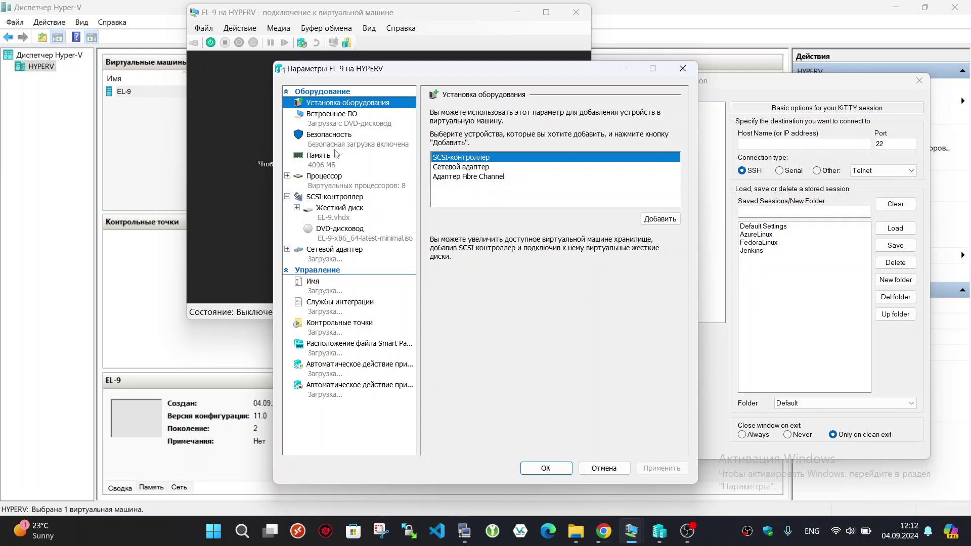
click(358, 147)
click(443, 156)
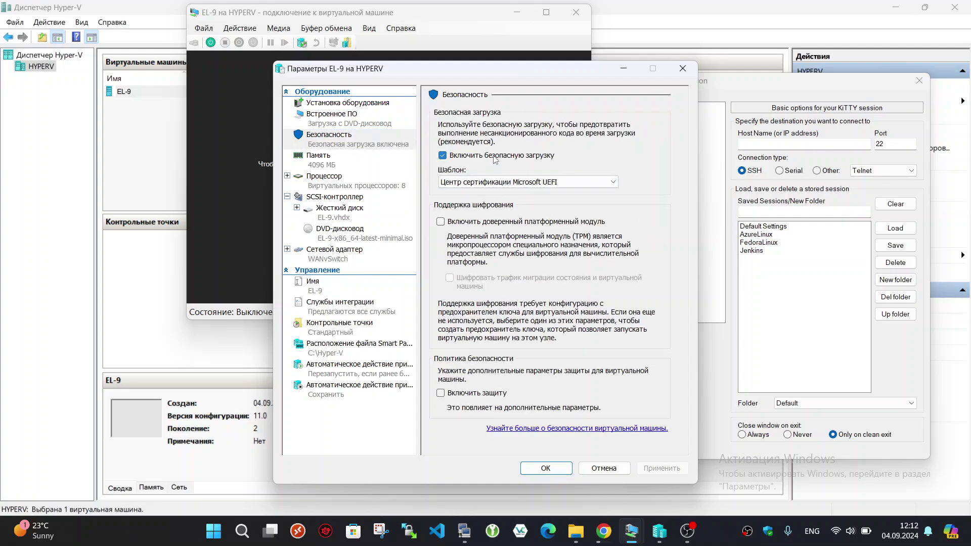
click(663, 468)
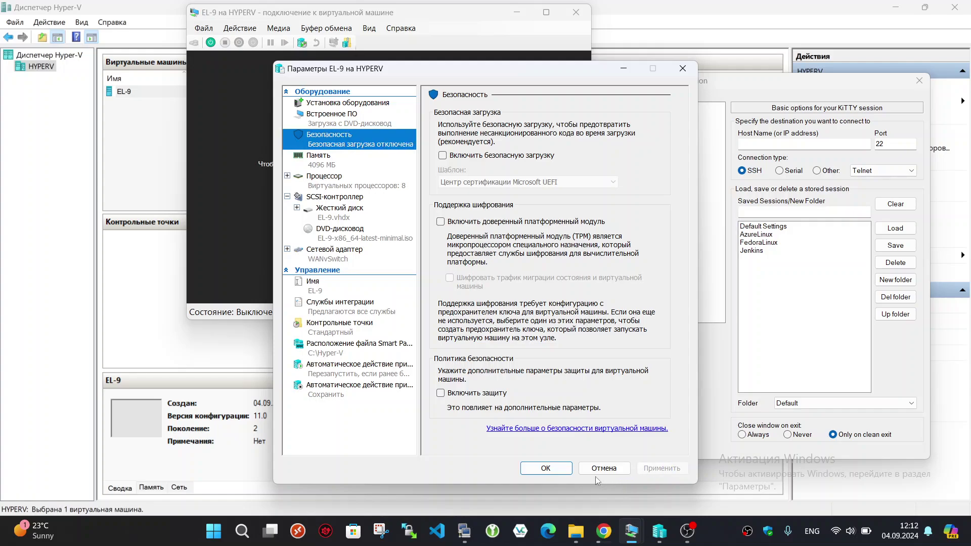
click(546, 468)
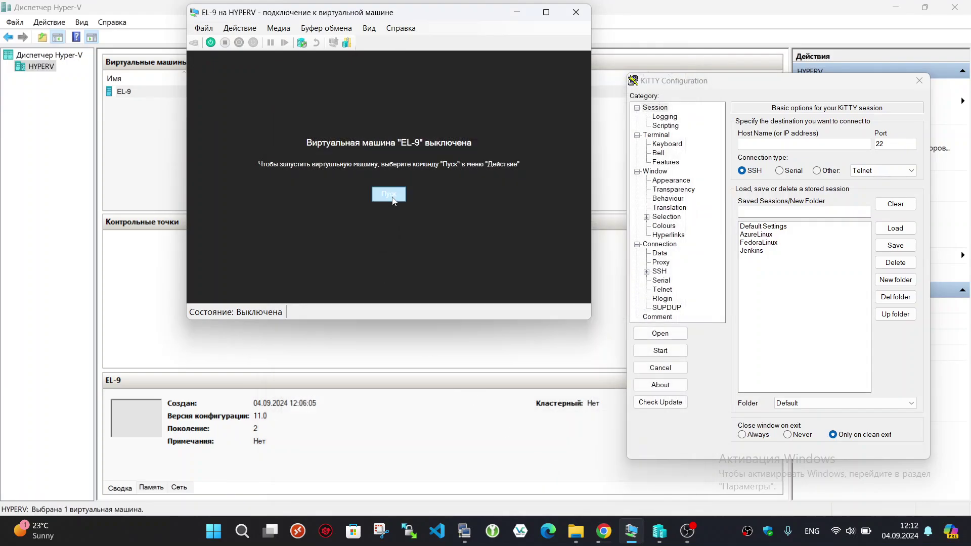
- Start the EL-9 virtual machine and boot the entry above the preselected one in its boot menu
click(393, 199)
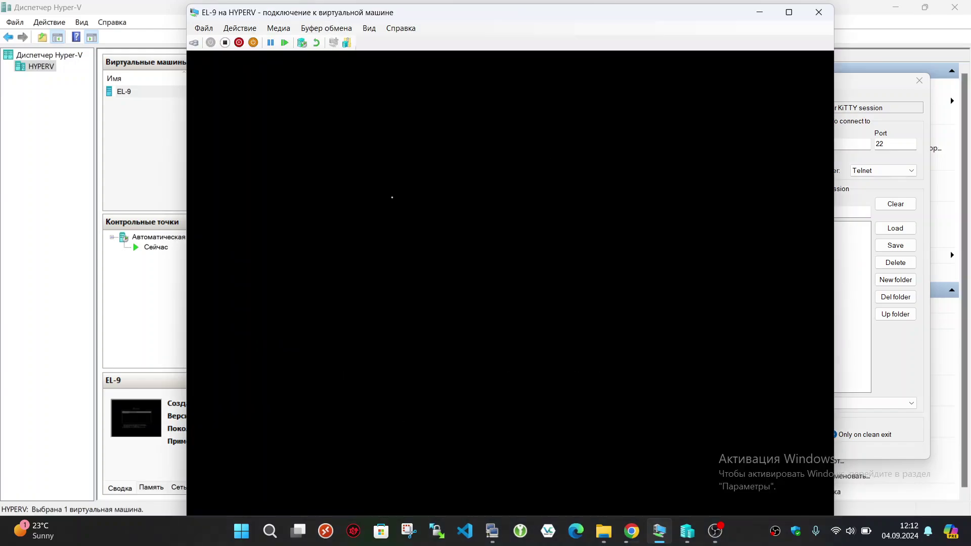
key(Up)
key(Return)
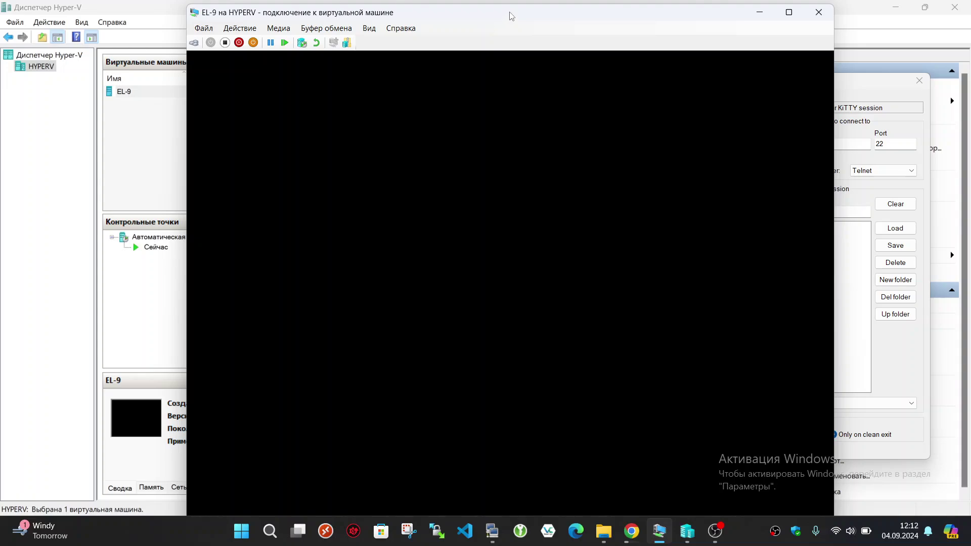
drag(503, 19, 473, 19)
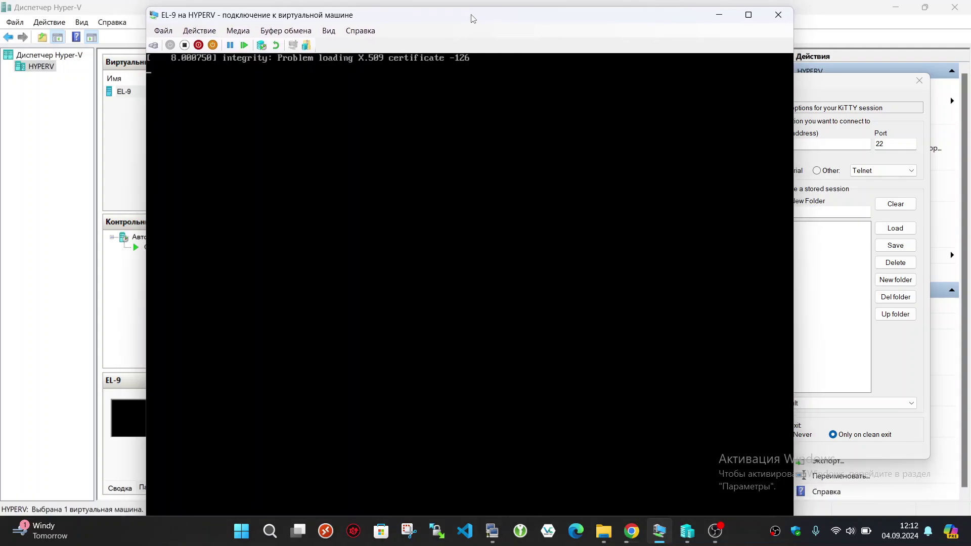